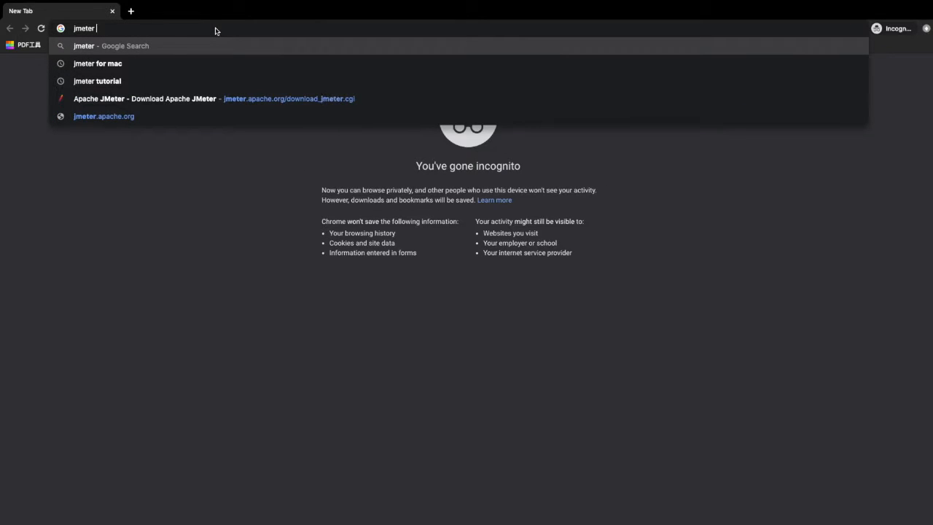
Search the web for "jmeter for mac" and open the Apache JMeter download page
text(for m)
key(Return)
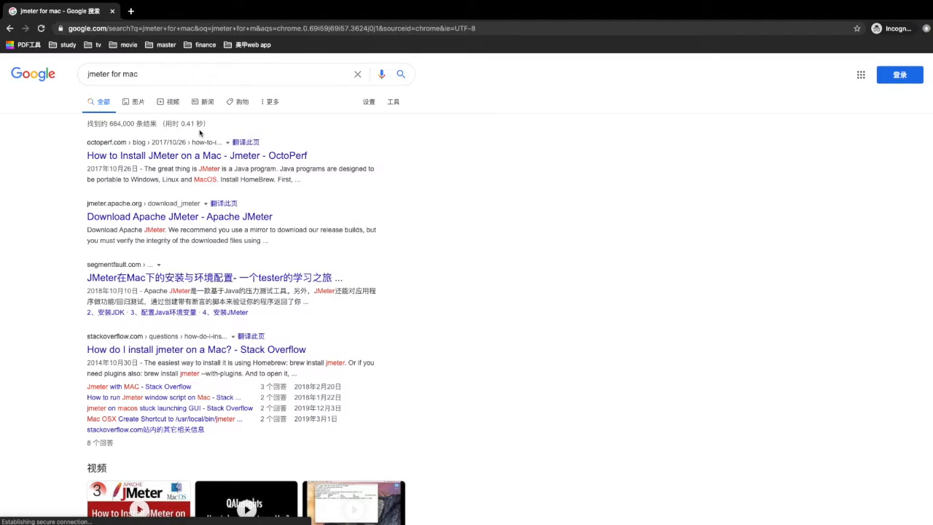
click(251, 217)
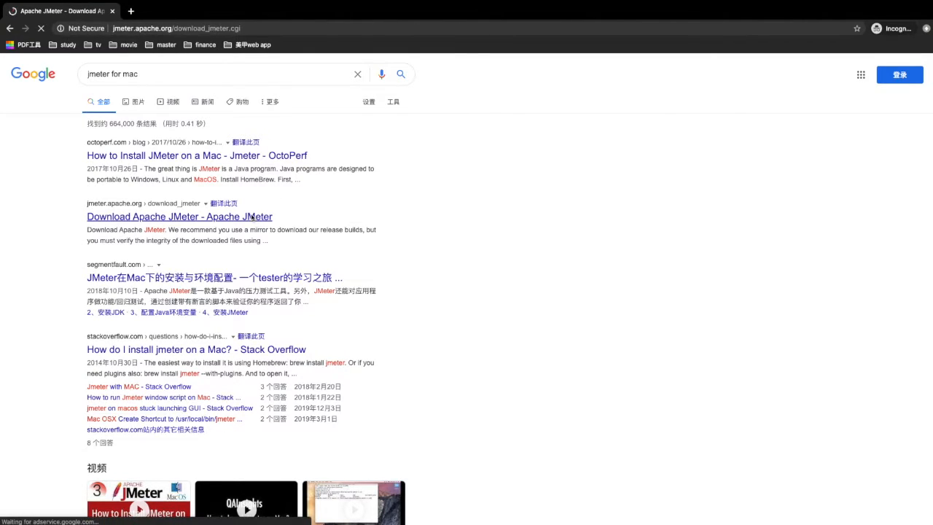
Download the apache-jmeter-5.3.tgz binary from the Apache JMeter 5.3 section
scroll(267, 297, down, 1)
scroll(267, 298, down, 5)
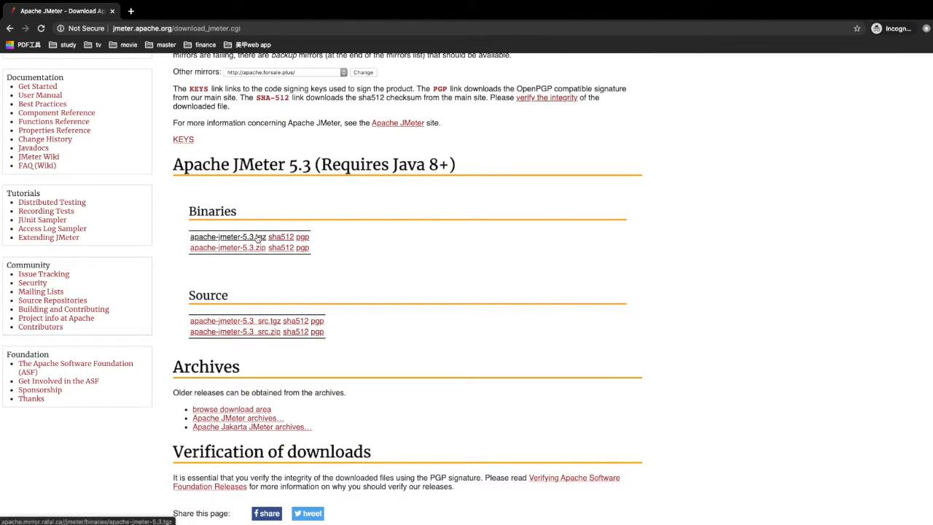
click(257, 237)
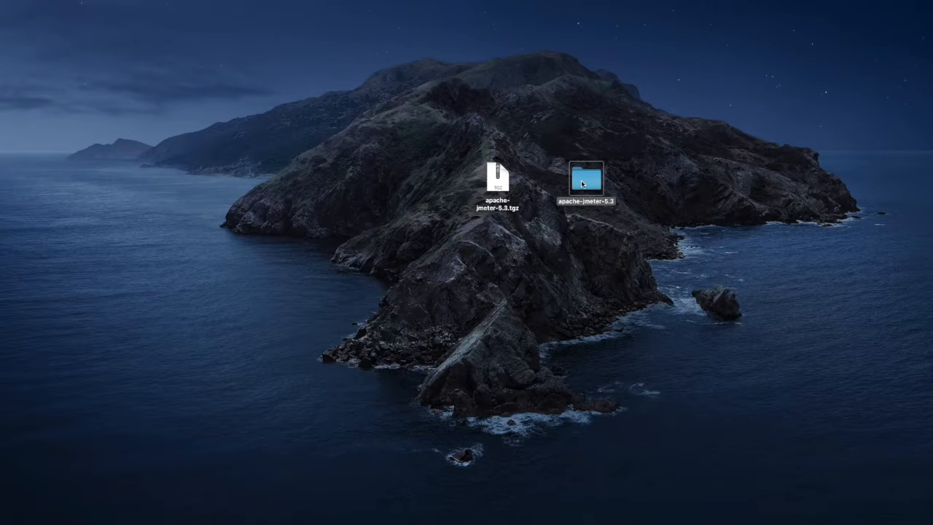
Launch the jmeter executable from the apache-jmeter-5.3 bin folder with Terminal, allow Java access to the Desktop folder, and maximize the JMeter window
double_click(582, 183)
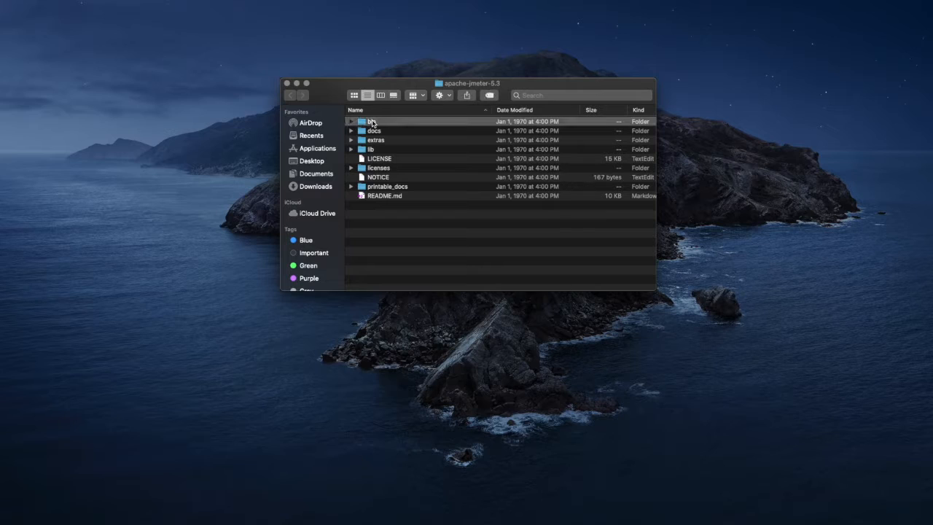
double_click(373, 121)
scroll(426, 222, down, 1)
scroll(386, 222, down, 1)
right_click(375, 215)
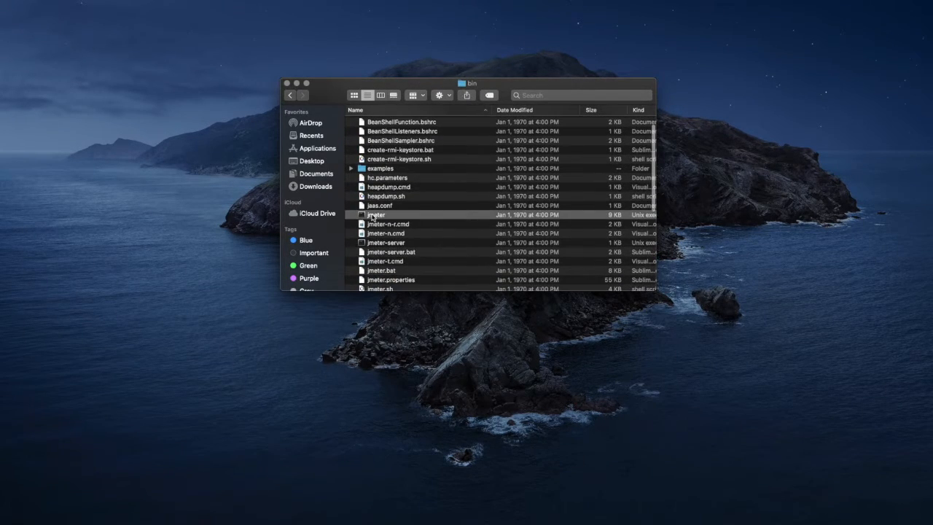
mouse_move(408, 230)
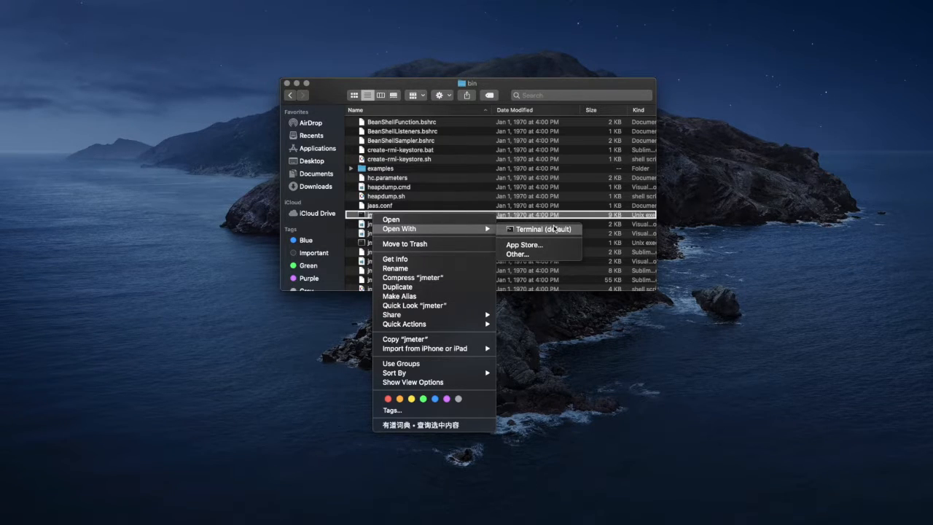
click(554, 229)
click(495, 196)
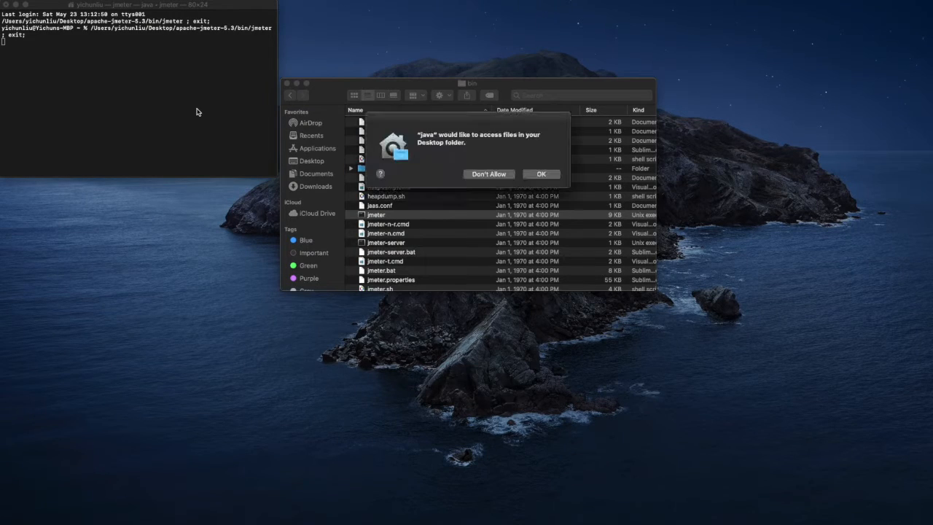
click(539, 175)
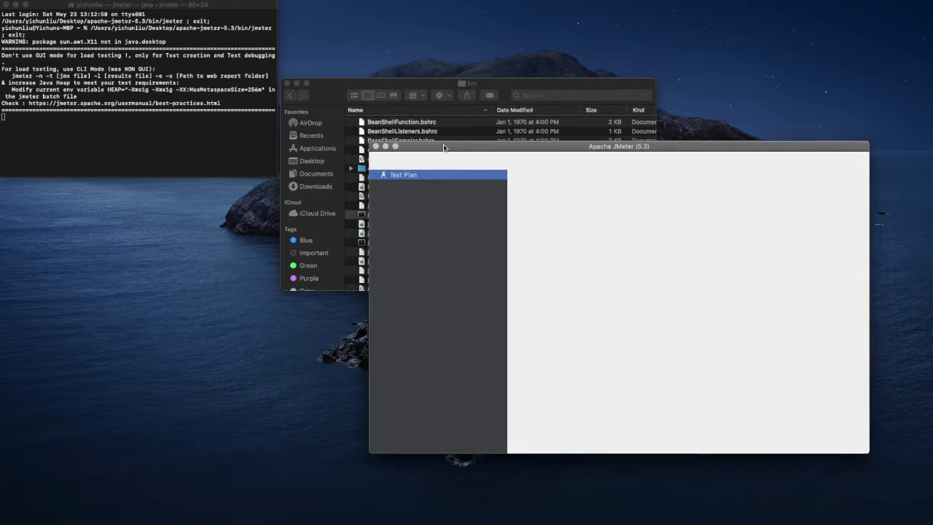
double_click(266, 119)
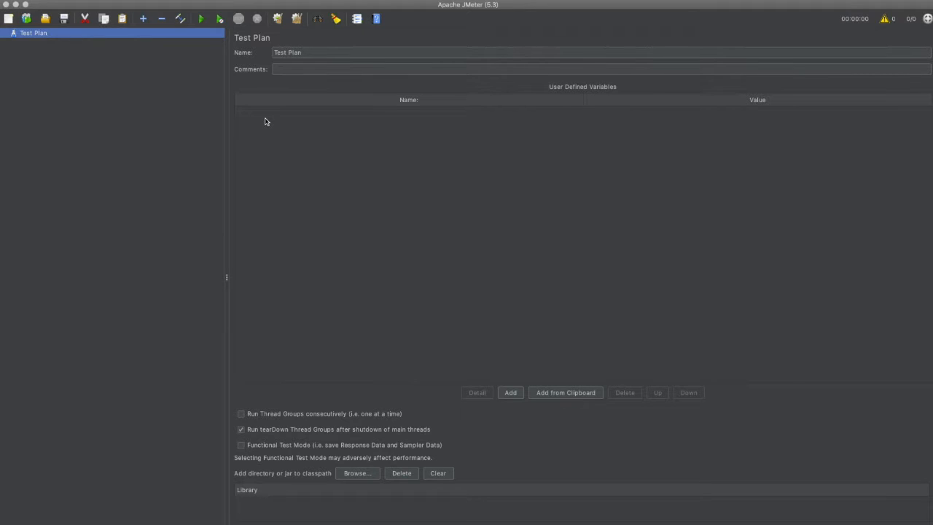
Add a Thread Group to the Test Plan and name it "Test for Spring Boot App"
right_click(22, 38)
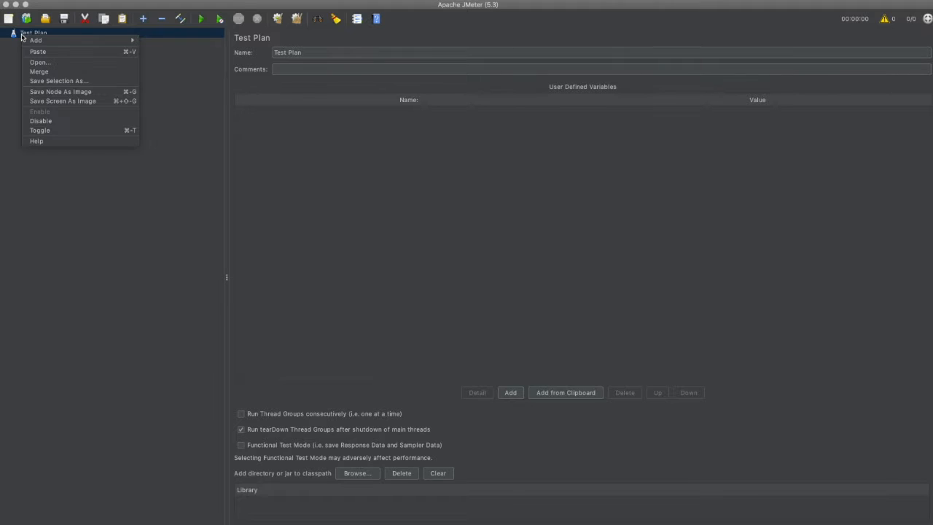
mouse_move(38, 40)
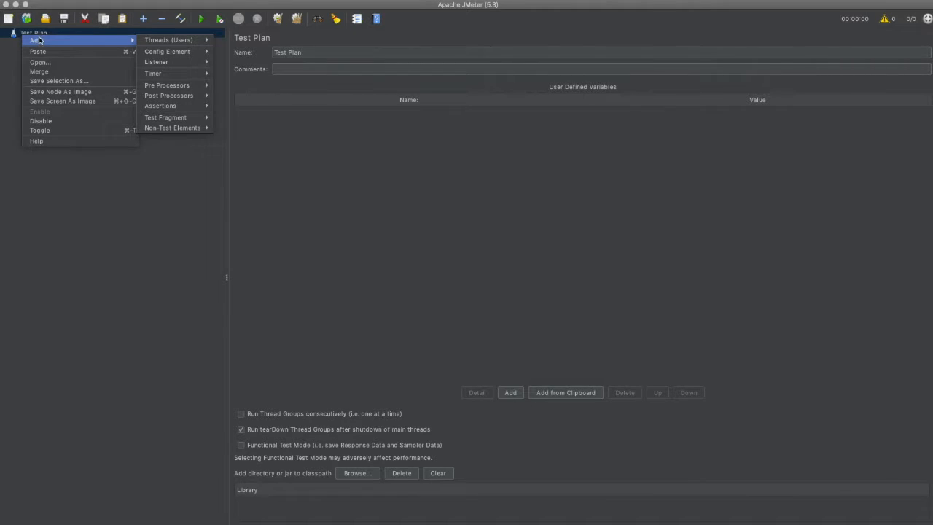
mouse_move(161, 39)
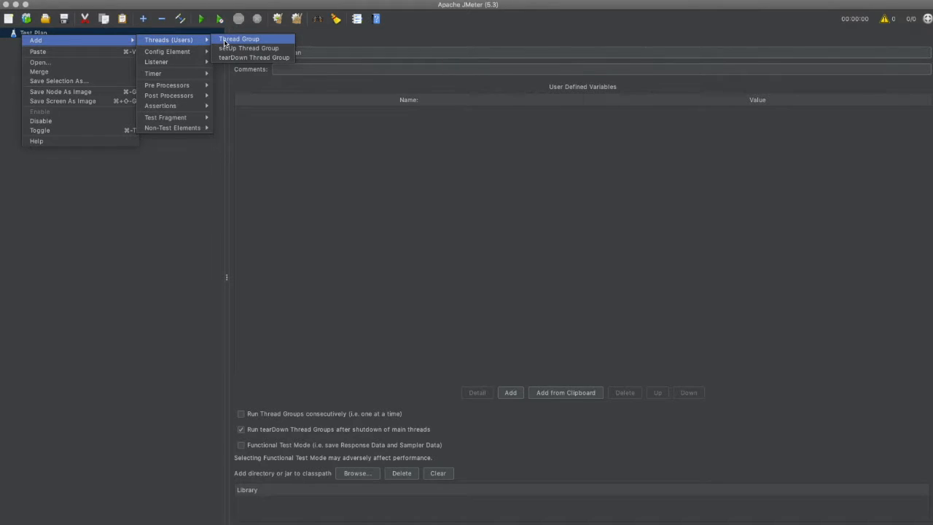
click(225, 39)
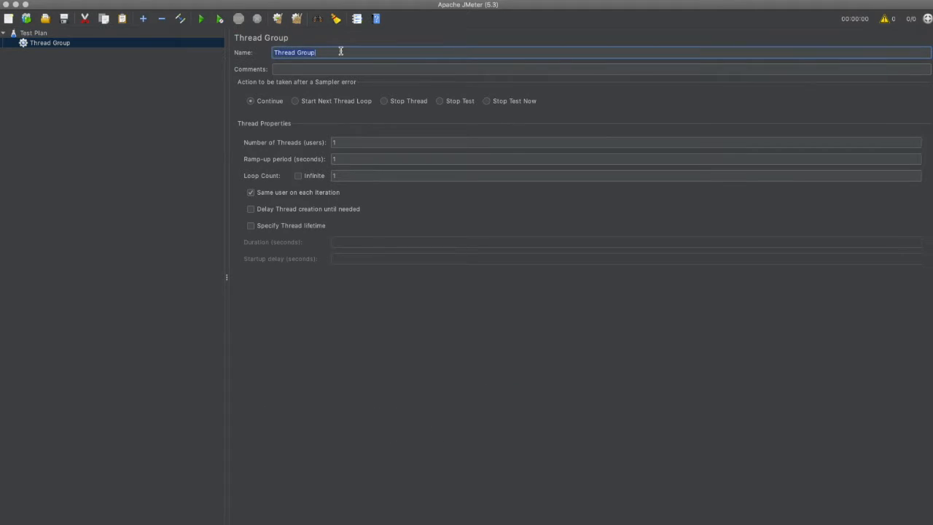
text(Test for Spring Boot App)
Set the thread group's number of threads to 10 and its loop count to 10
click(351, 143)
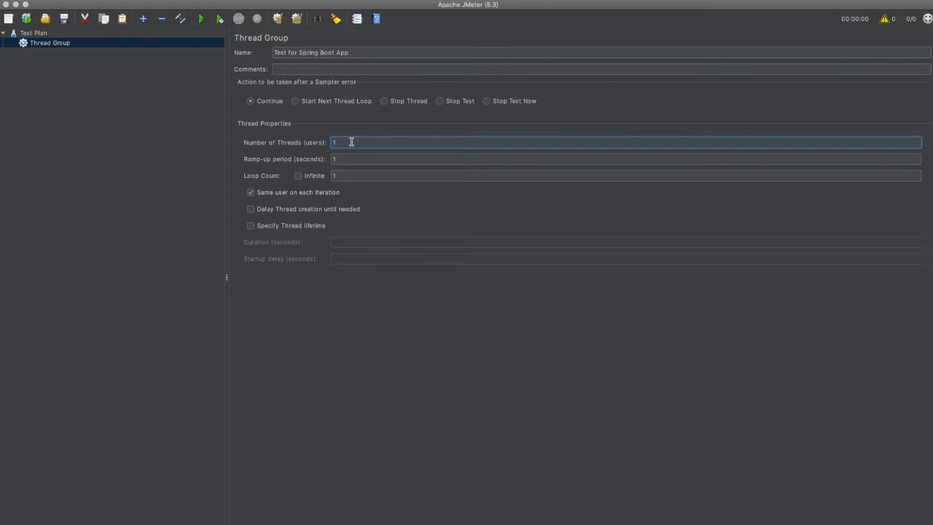
text(0)
click(340, 174)
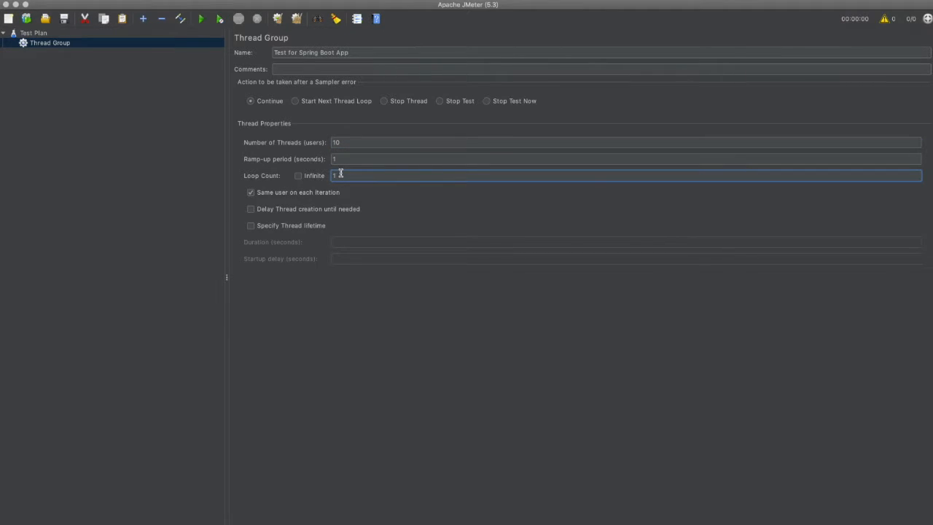
text(0)
click(90, 102)
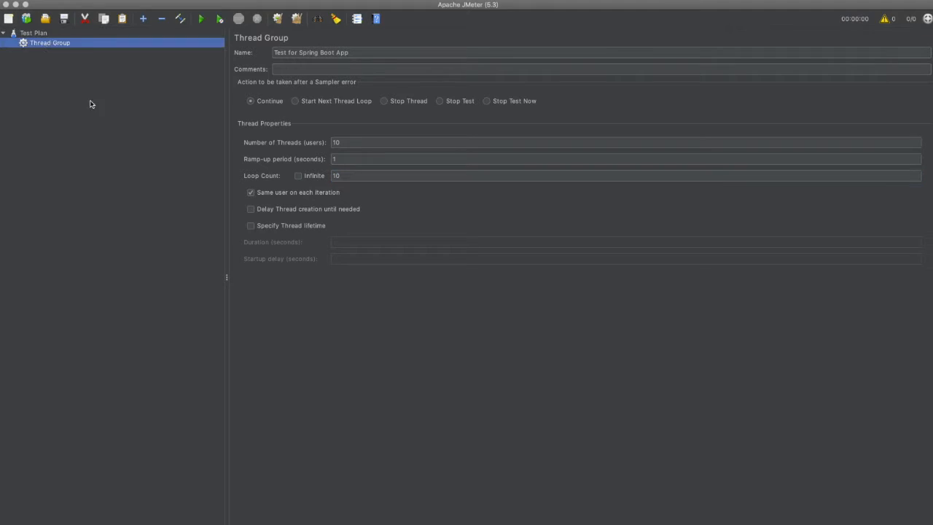
Add an HTTP Request sampler to the thread group and name it "Get All"
right_click(47, 45)
mouse_move(146, 49)
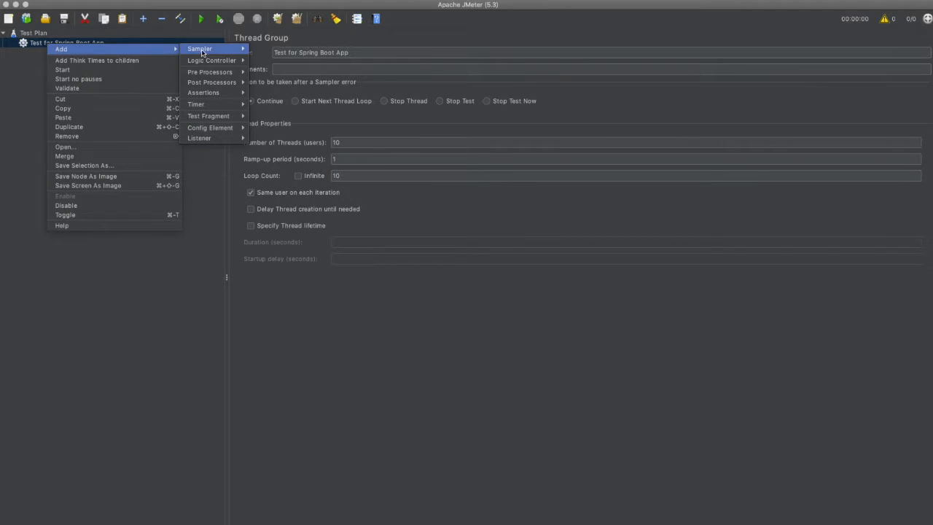
mouse_move(203, 53)
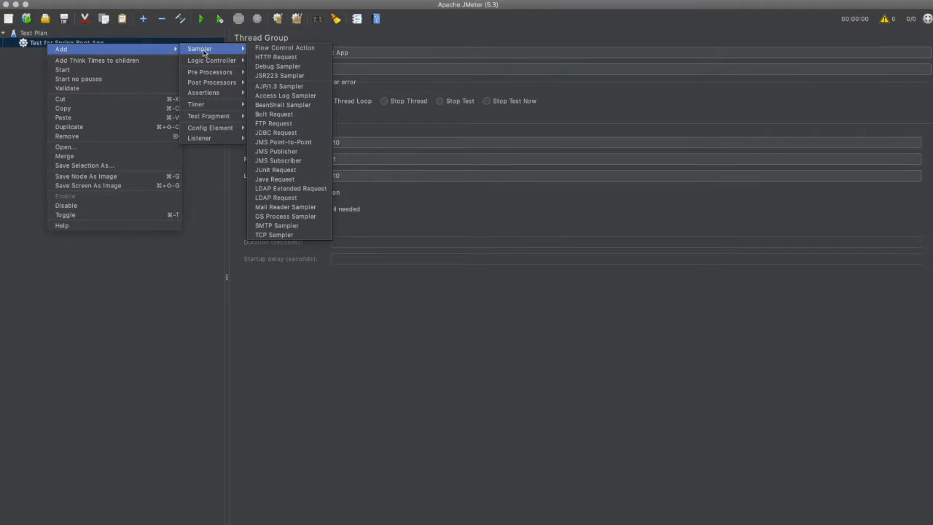
click(295, 57)
triple_click(328, 53)
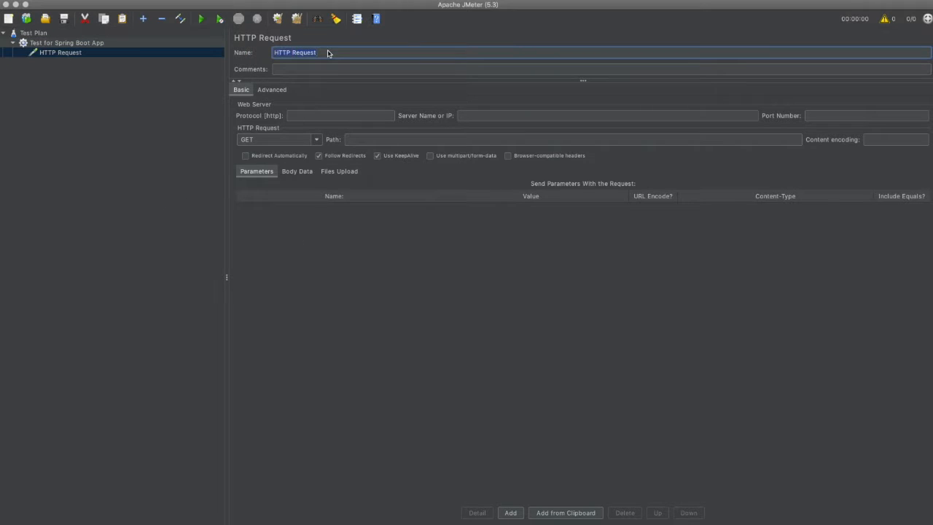
text(Get All)
Configure the Get All request with protocol http, server localhost, port 8080 and path /api/employees
click(313, 118)
text(http)
key(Tab)
text(localhost)
key(Tab)
text(8080)
click(340, 141)
text(/ap)
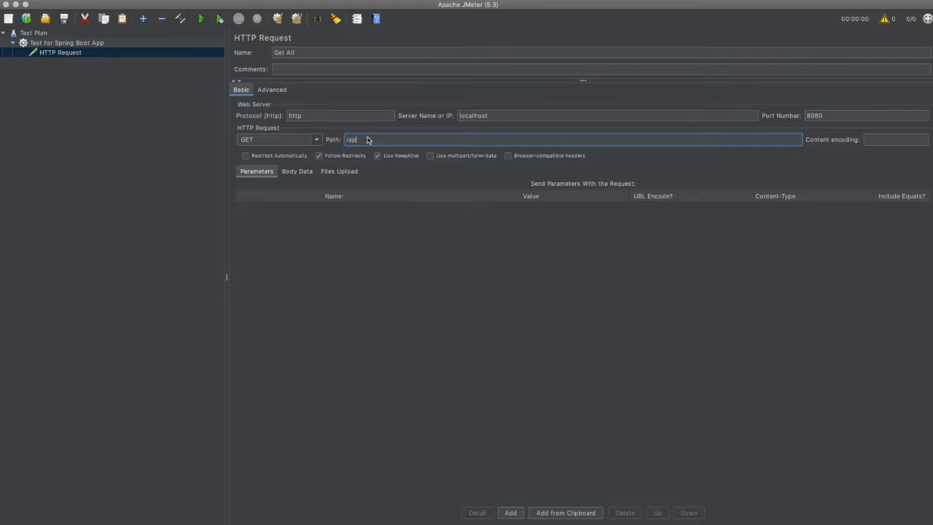
text(i/employees)
Add a View Results Tree listener to the Get All request
right_click(44, 56)
mouse_move(146, 60)
mouse_move(204, 122)
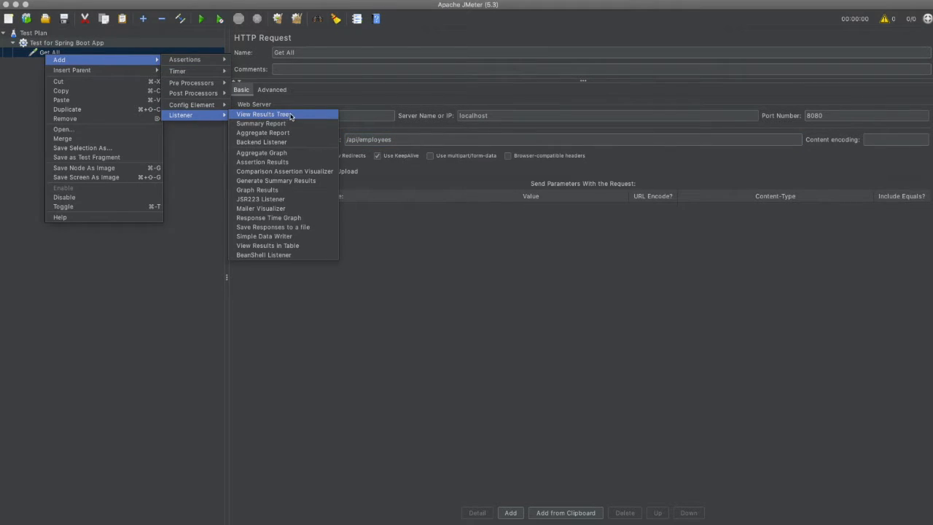
click(288, 115)
Add a Summary Report listener to the Get All request
click(59, 54)
right_click(58, 53)
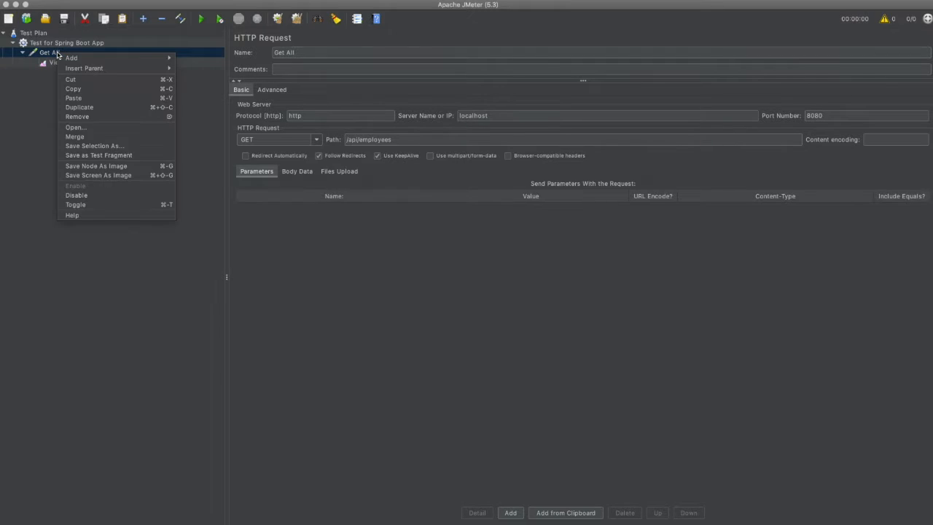
mouse_move(72, 58)
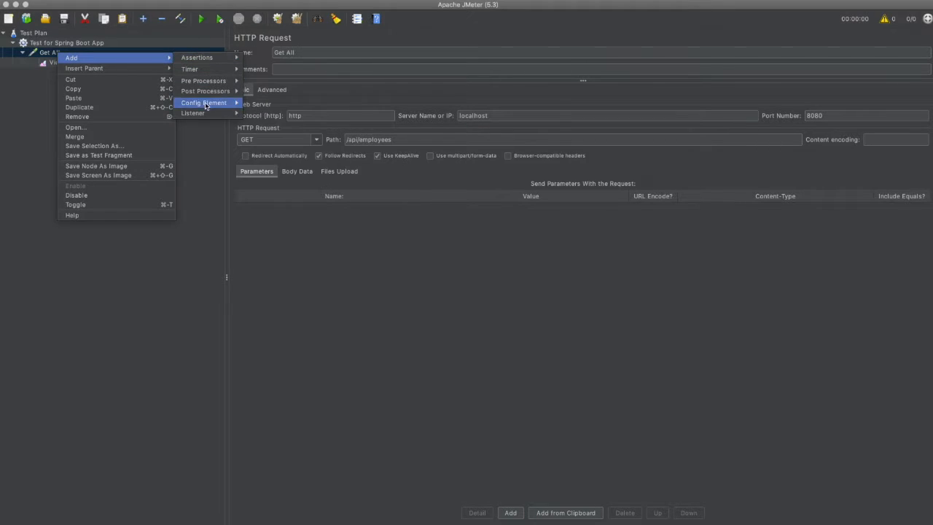
mouse_move(207, 114)
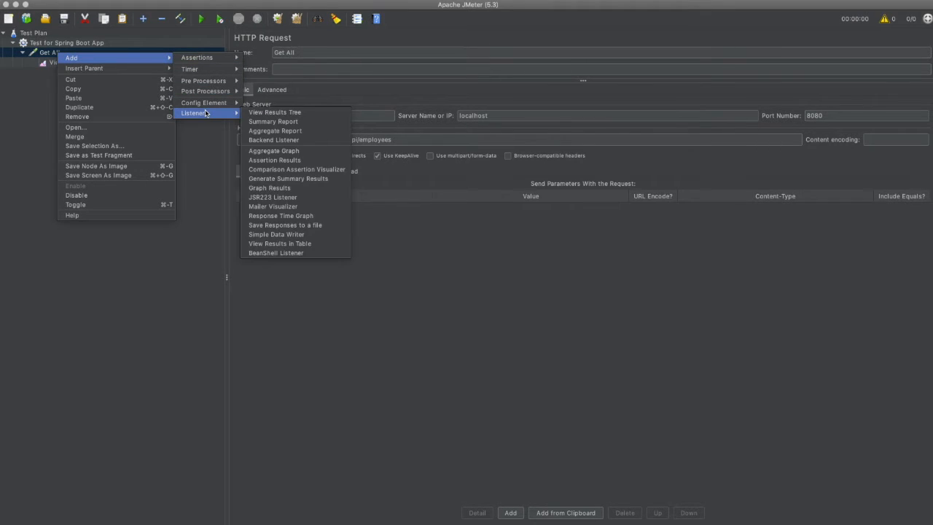
click(308, 123)
Add a View Results in Table listener to the Get All request
click(64, 54)
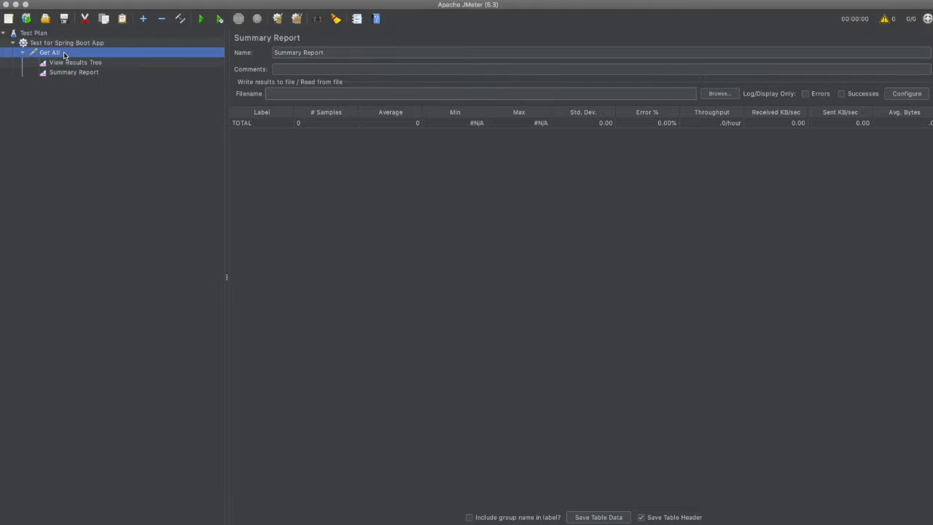
right_click(64, 54)
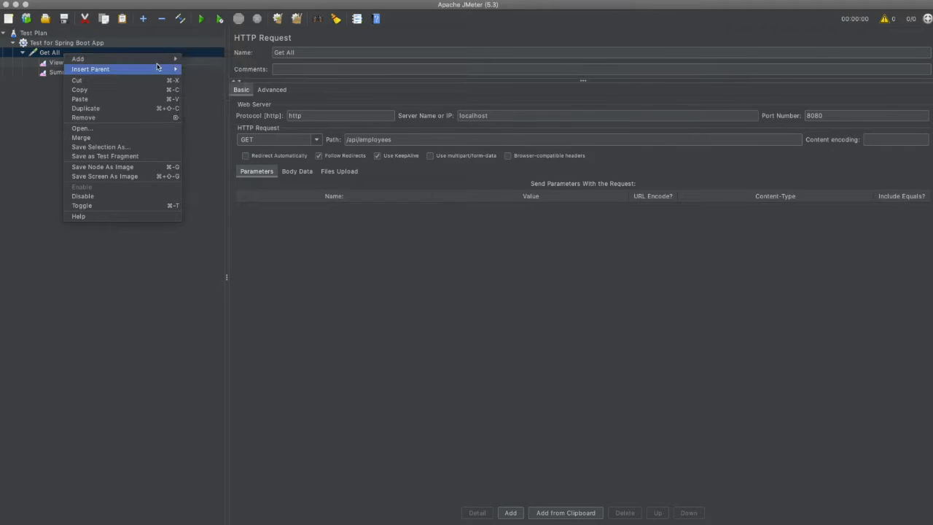
mouse_move(166, 60)
mouse_move(218, 115)
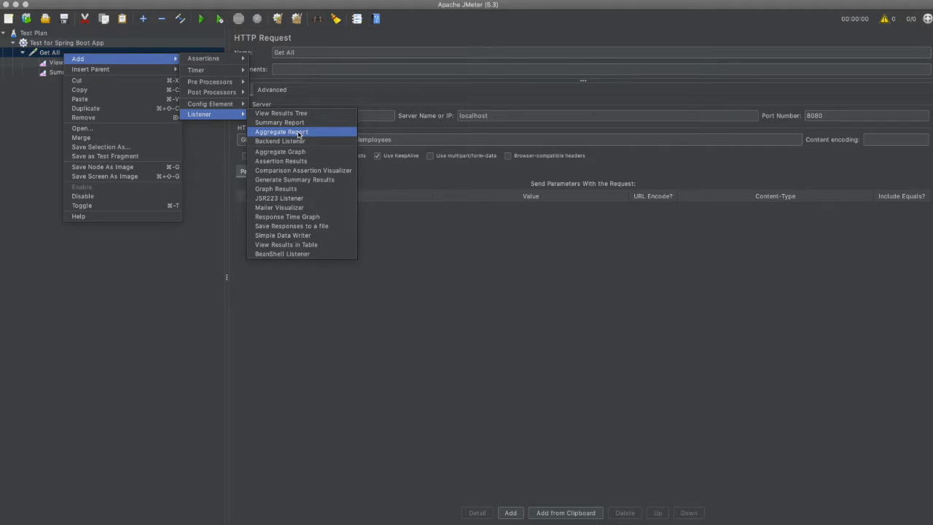
click(306, 245)
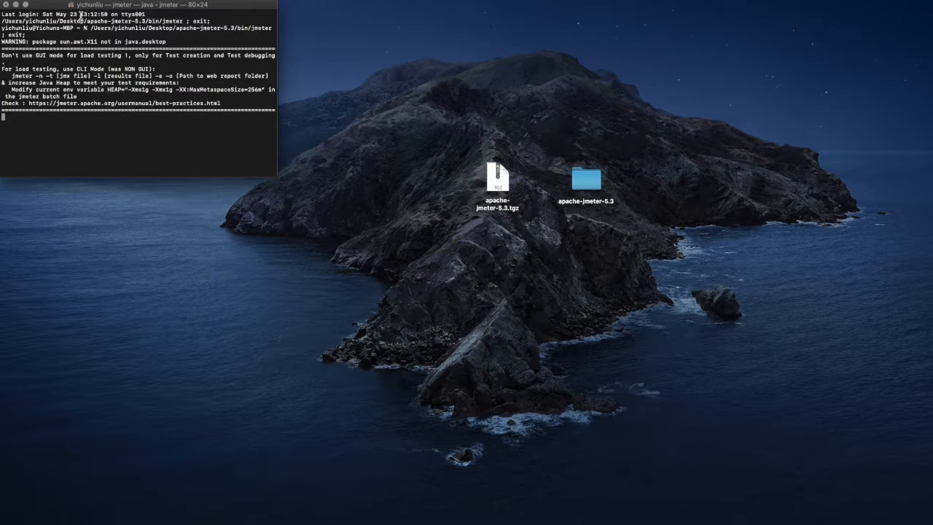
Open a new Terminal window and change to the cruddemo-spring-backend project directory
click(44, 5)
click(88, 15)
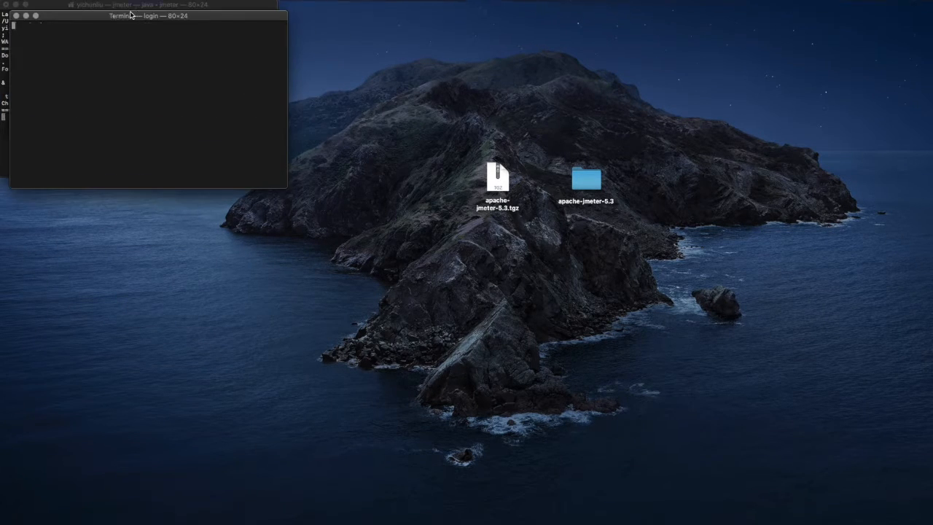
text(cd)
text(/Users/yichunliu/Desktop/git\ repos/spring\ work\ space/cruddemo-spring-backend)
key(Return)
Start the Spring Boot application with mvn spring-boot:run and check its startup line in the log
text(mv)
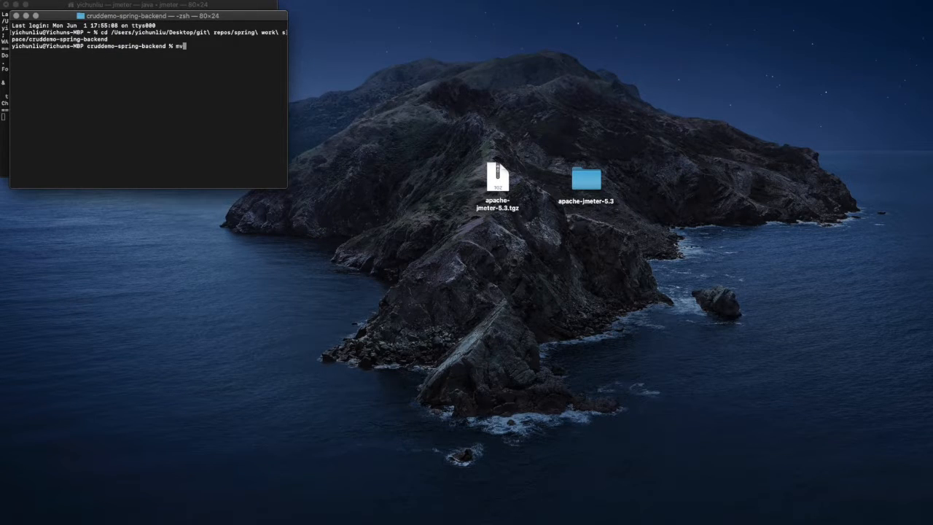
text(n spring-boot:run)
key(Return)
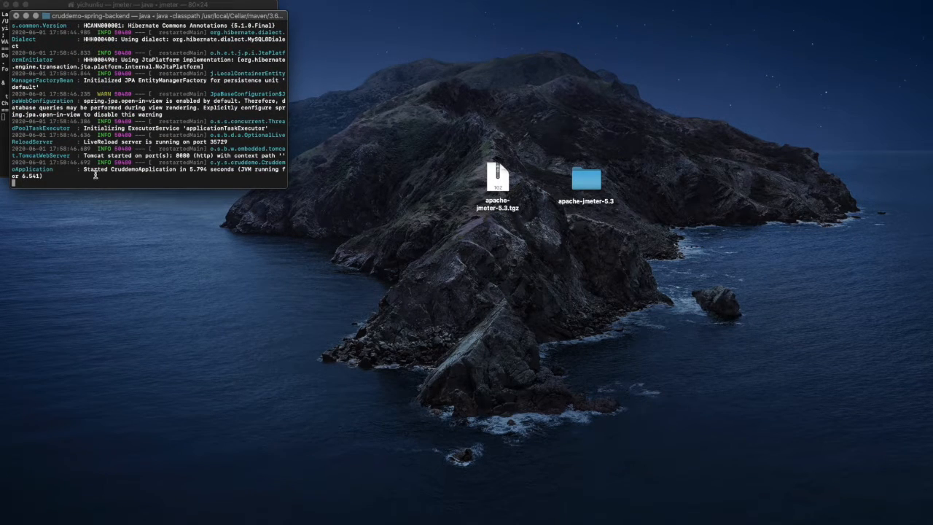
drag(82, 170, 179, 168)
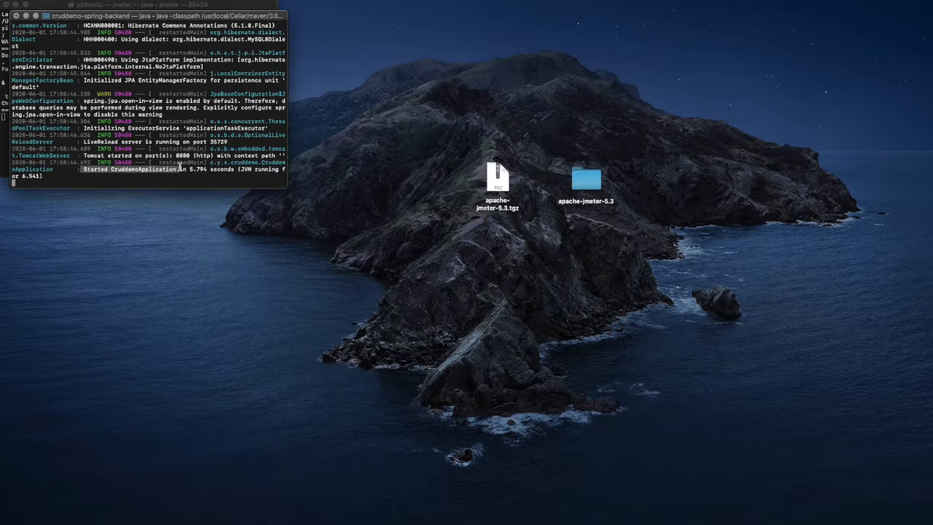
Switch back to JMeter and start the load test of the Get All request
key(super+Tab)
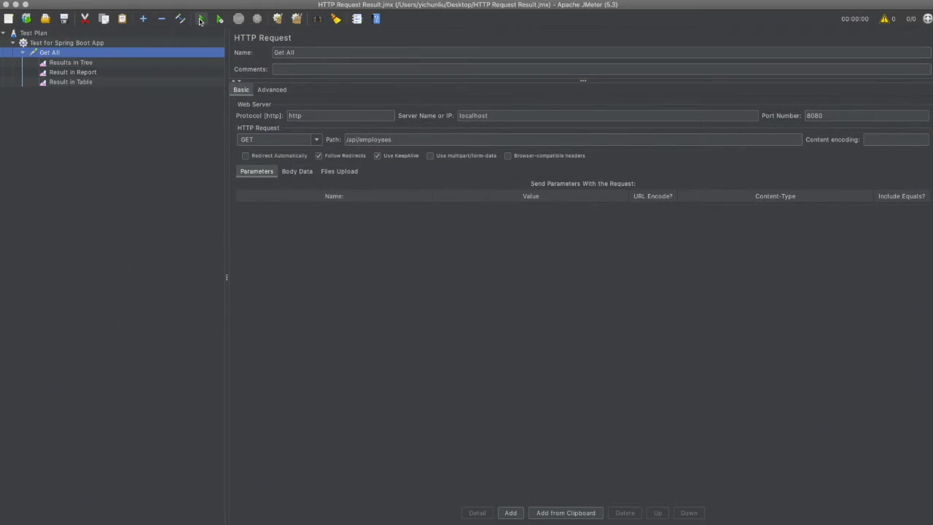
click(200, 21)
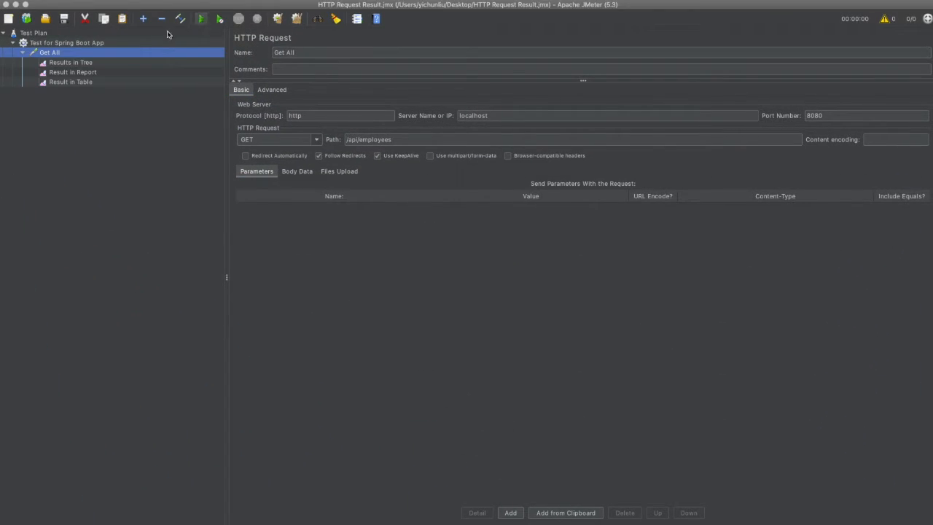
Review the Get All results in the tree, report and table listeners, checking the first sample's thread name and response code
click(109, 64)
click(274, 153)
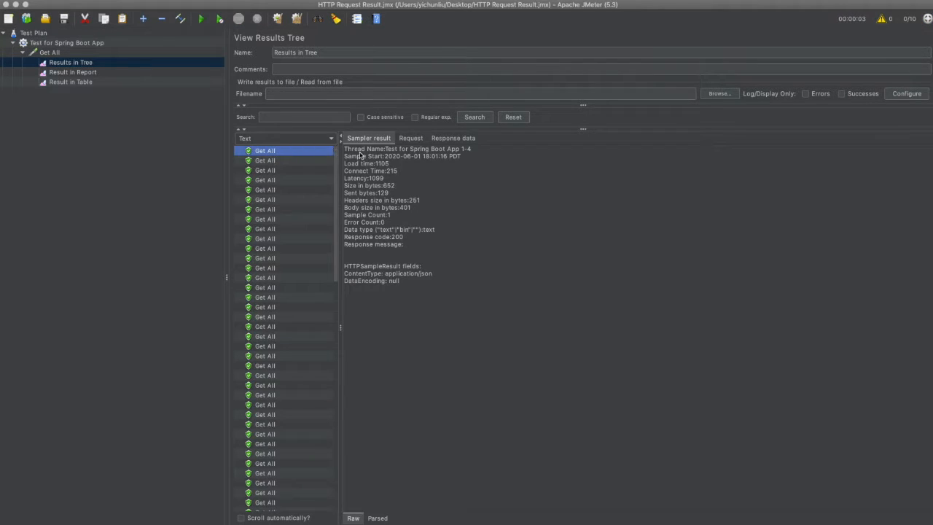
drag(475, 151, 344, 149)
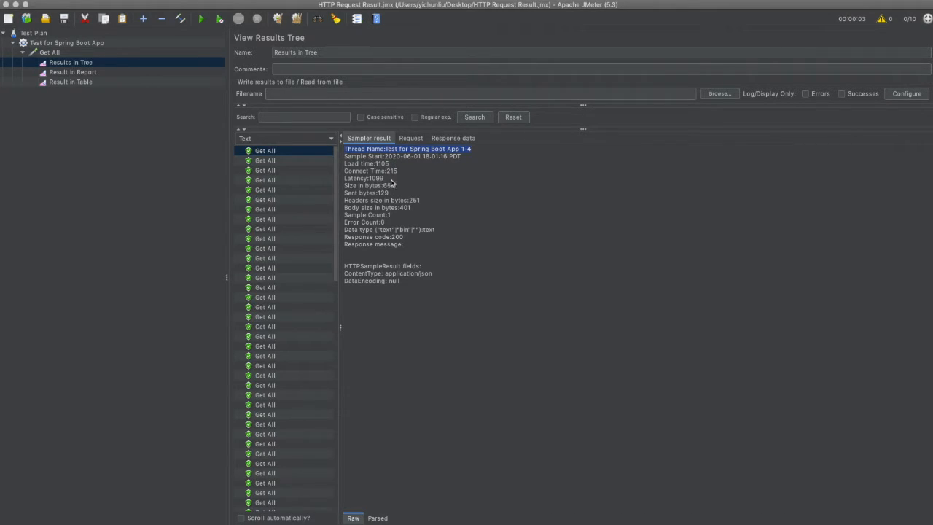
drag(391, 237, 407, 241)
click(430, 242)
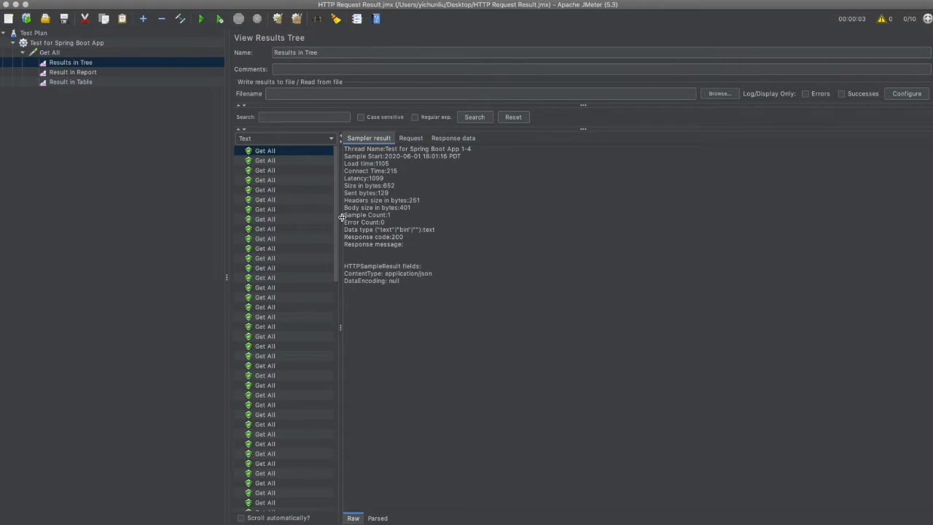
click(81, 73)
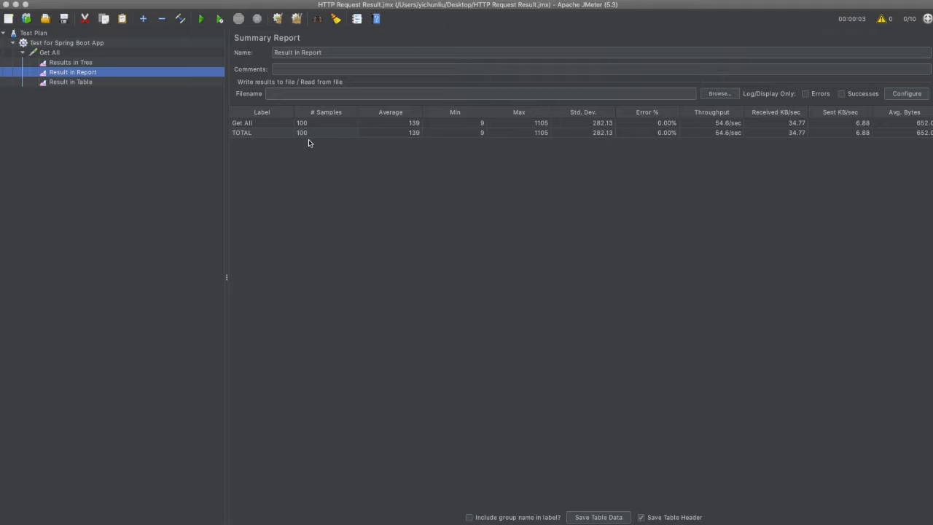
click(81, 82)
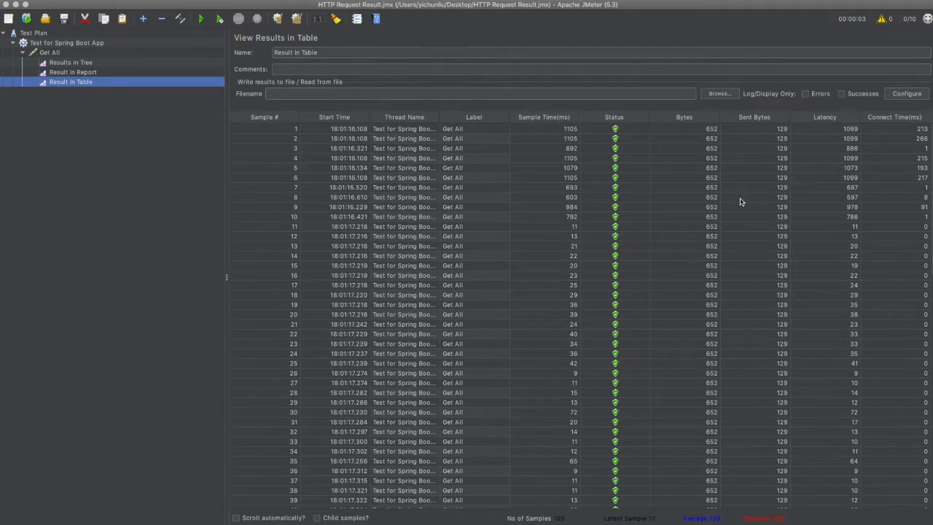
Add an HTTP Request sampler to the Test for Spring Boot App thread group and name it Get By Id
click(48, 44)
right_click(49, 46)
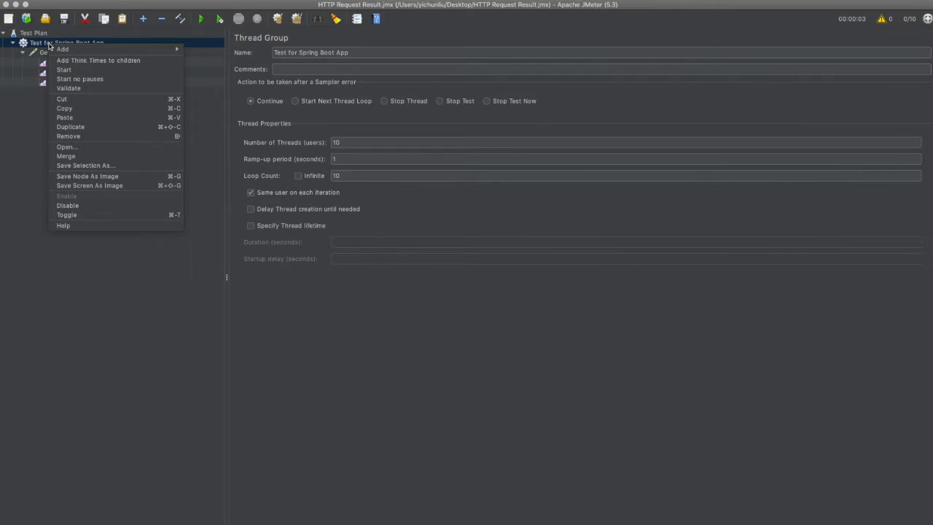
mouse_move(77, 49)
mouse_move(214, 48)
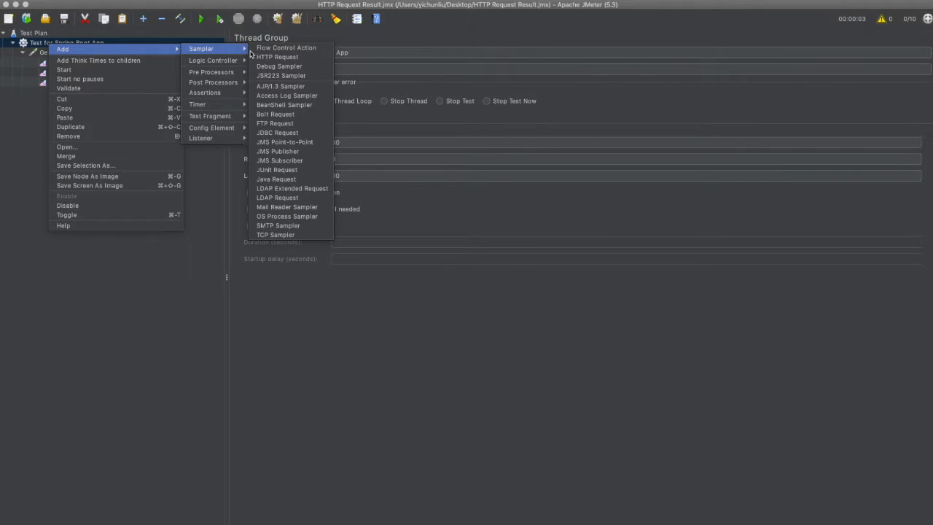
click(324, 57)
triple_click(325, 55)
text(Get By Id)
Configure the Get By Id request with protocol http, server localhost, port 8080 and path /api/employee/2
click(306, 116)
text(http)
key(Tab)
text(localhost)
key(Tab)
text(8080)
key(Tab)
key(Tab)
text(/api/customers)
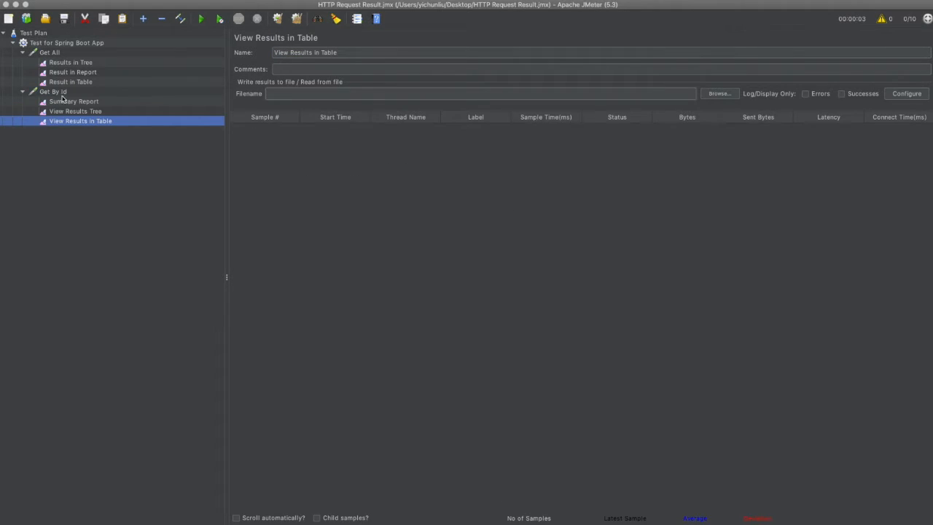
Run the load test and review the Get By Id results in its summary report, results tree and results table
click(63, 92)
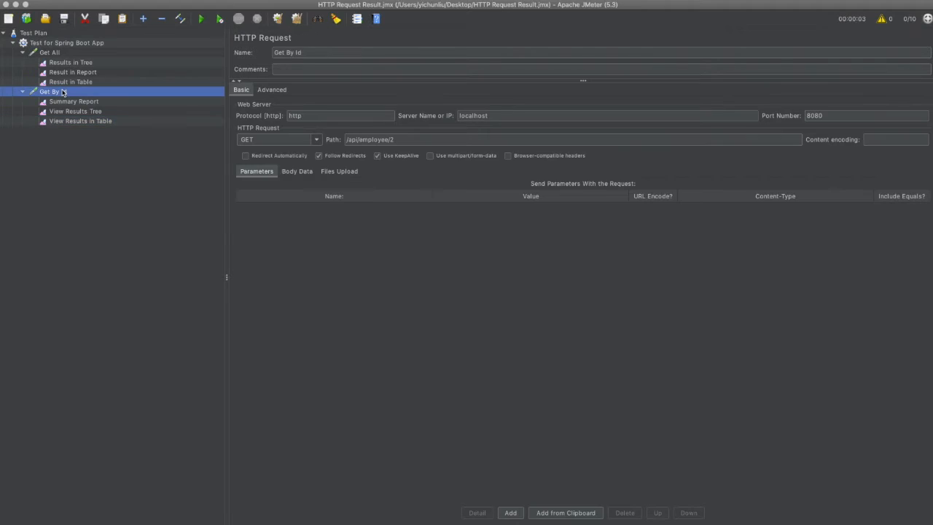
click(202, 19)
click(111, 102)
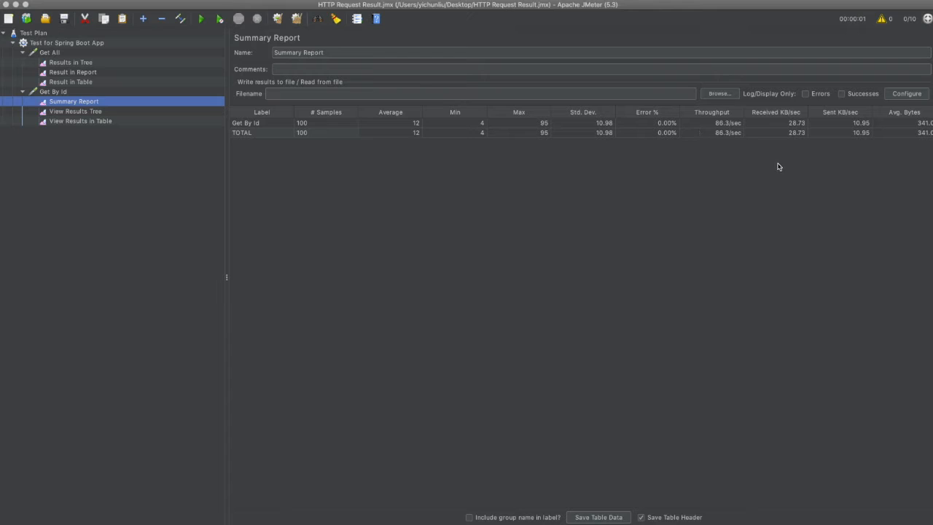
click(137, 112)
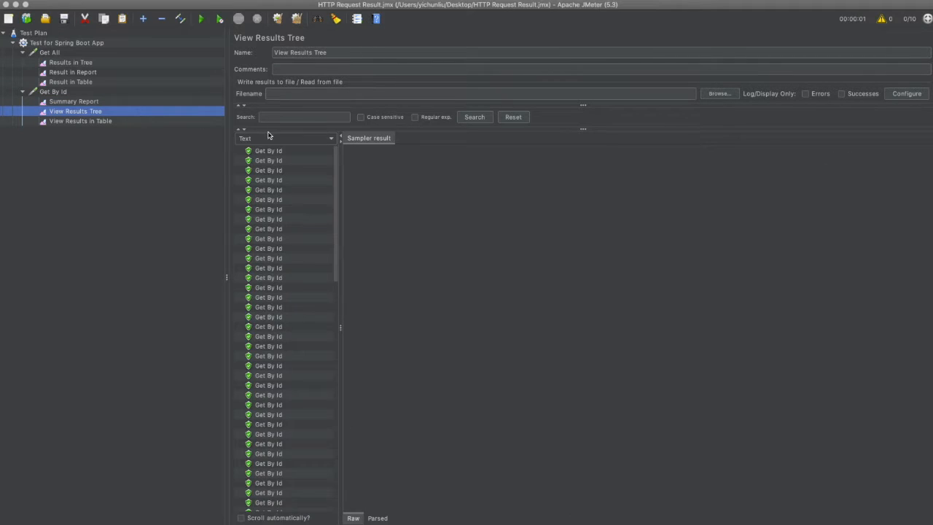
click(271, 151)
click(134, 122)
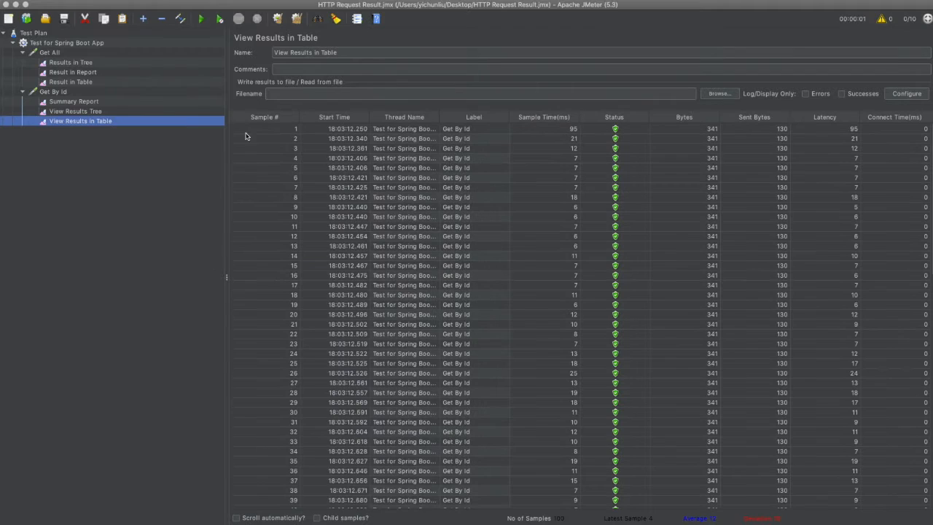
Add another HTTP Request sampler to the Test for Spring Boot App thread group and name it Post
click(54, 44)
right_click(55, 44)
mouse_move(206, 48)
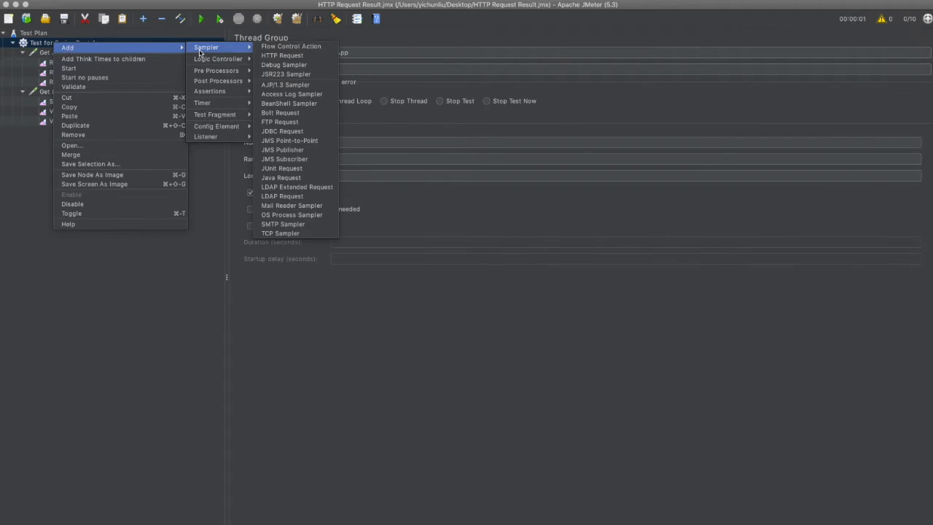
click(284, 56)
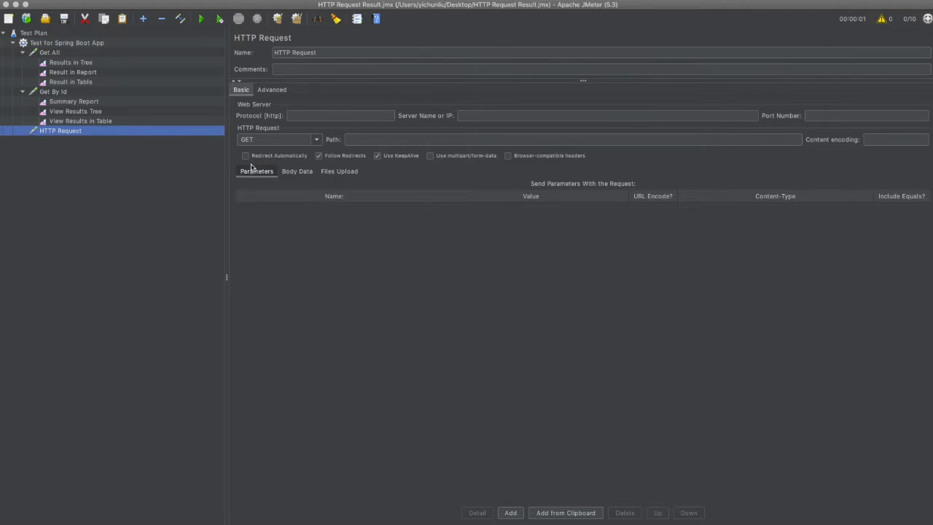
triple_click(321, 52)
text(Post)
Set the Post request's protocol to http, its server to localhost and its port to 8080
click(306, 115)
text(http)
click(469, 115)
text(localhost)
key(Tab)
text(8080)
Set the Post request's method to POST and path to /api/employee, and enter a JSON body with firstName, lastName and email test values
click(316, 139)
click(262, 160)
click(363, 140)
text(/api/emp)
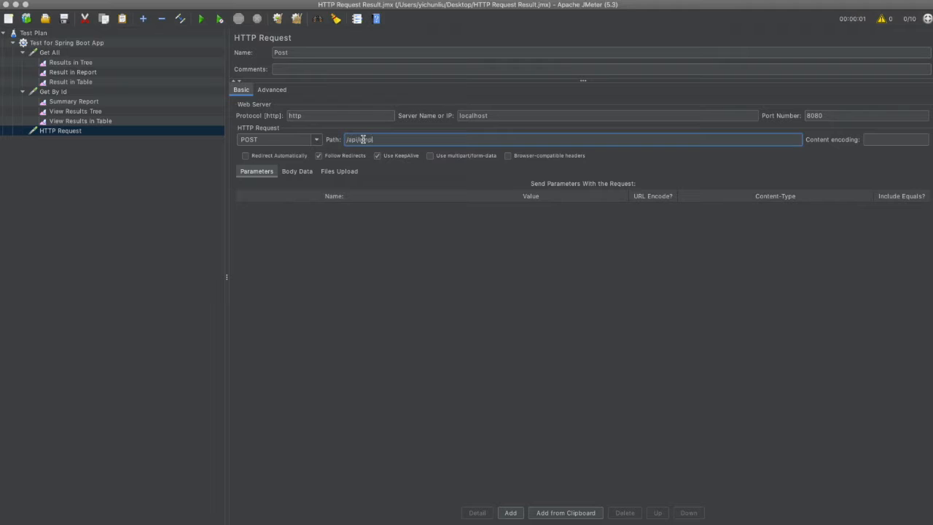
text(loyee)
click(297, 171)
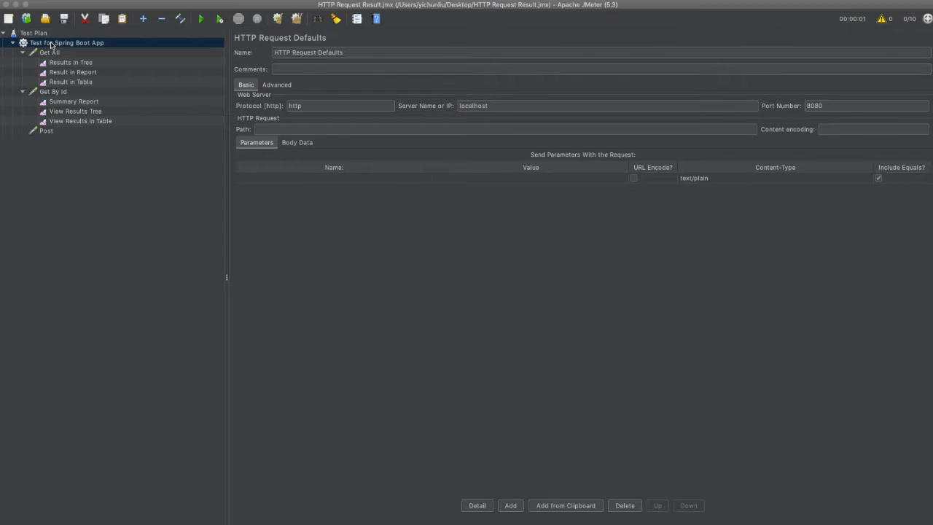
Add an HTTP Header Manager with the Content-Type and Accept headers set to application/json
right_click(52, 45)
mouse_move(56, 48)
mouse_move(217, 50)
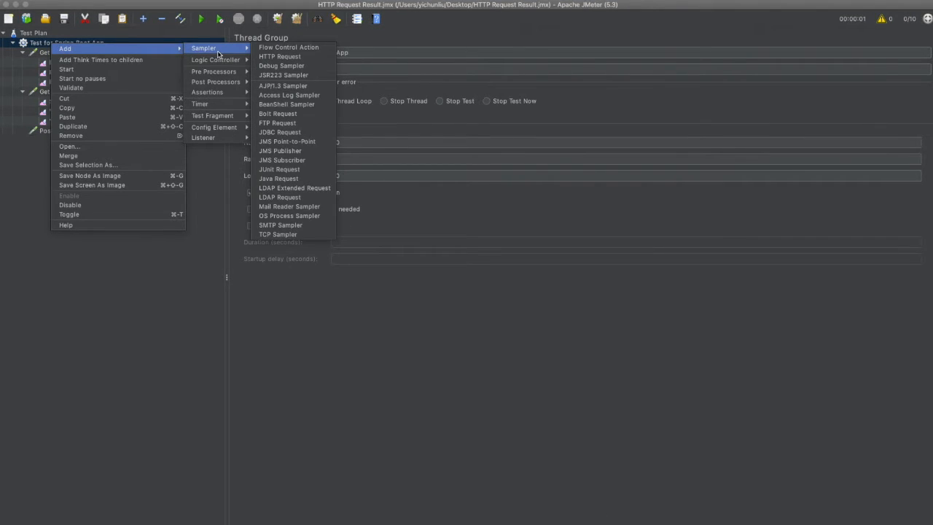
mouse_move(232, 128)
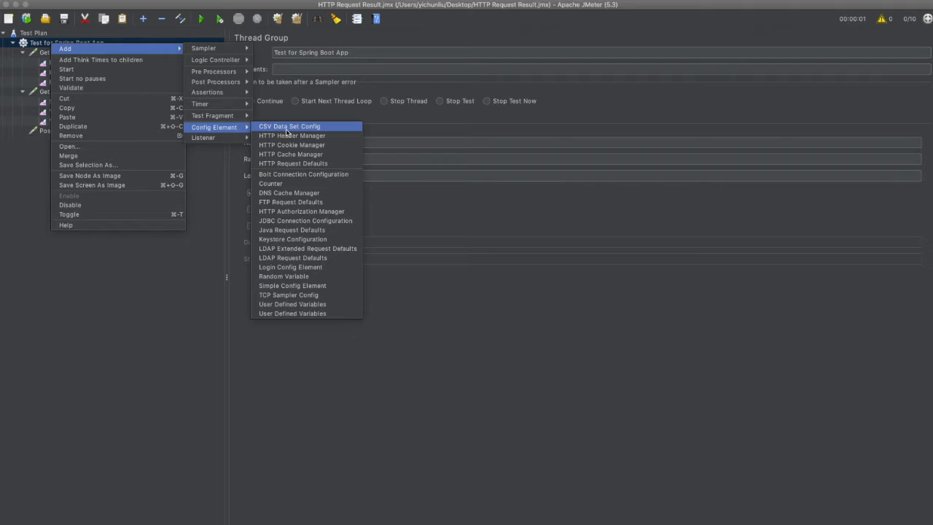
click(290, 137)
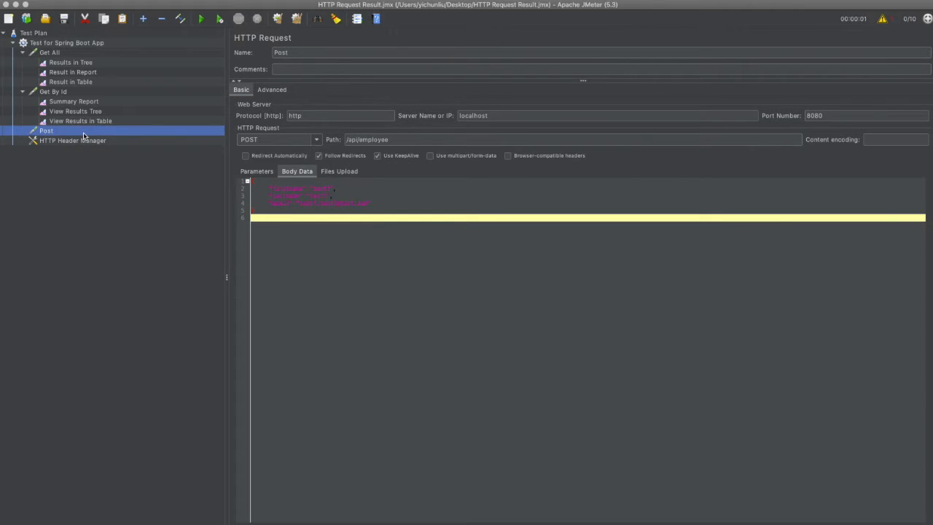
Add View Results Tree, Summary Report and View Results in Table listeners to the Post request
right_click(83, 136)
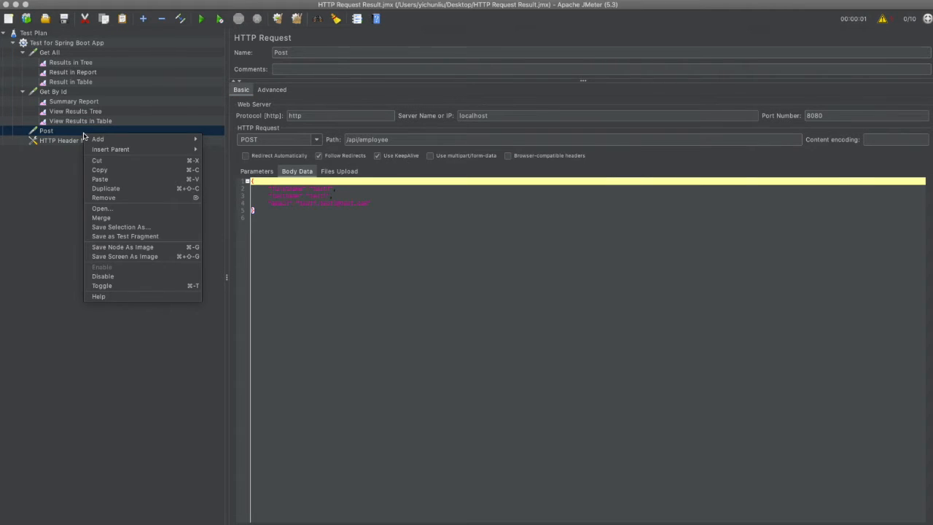
mouse_move(107, 141)
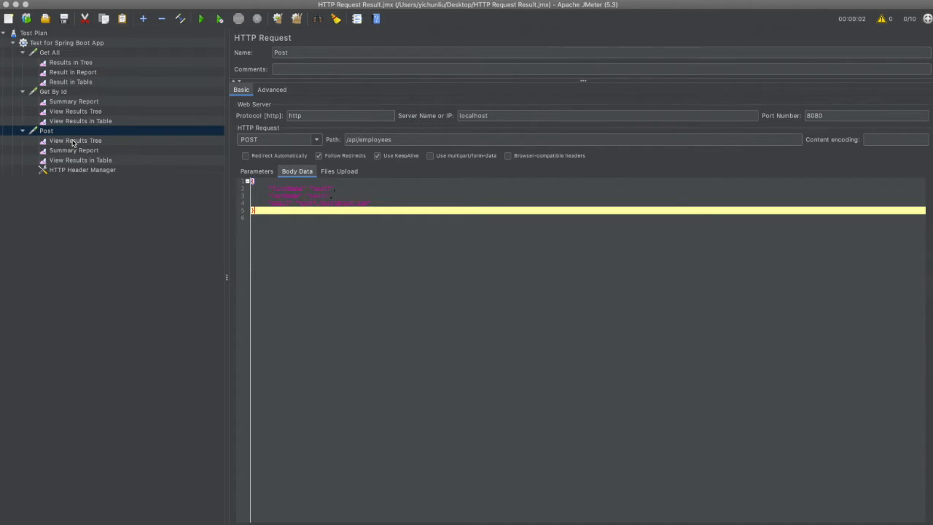
Run the load test and review the Post results, including the first sample's response body, the summary report and the results table
click(73, 141)
click(202, 20)
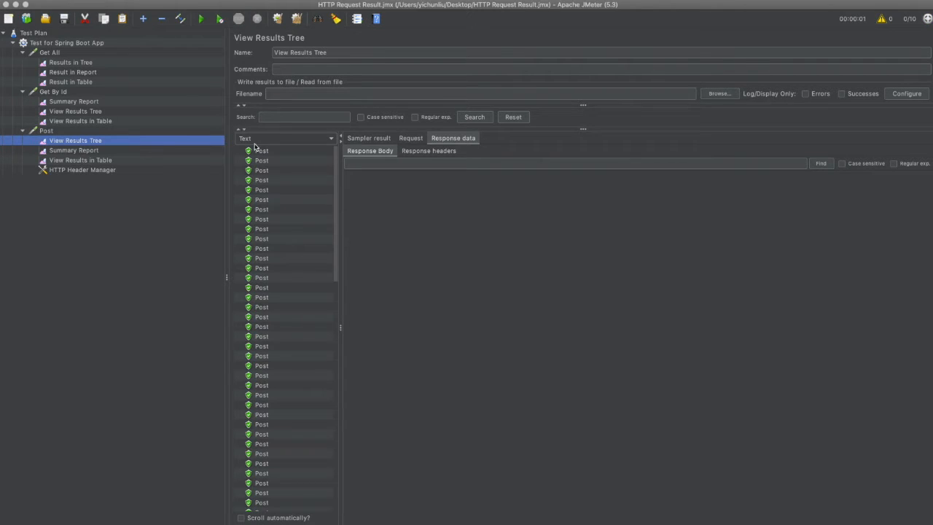
click(261, 152)
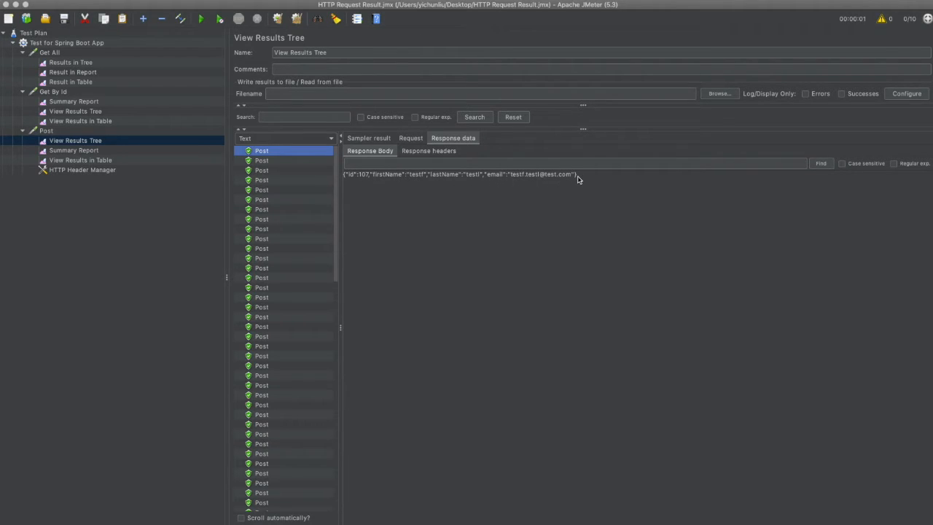
click(88, 151)
click(110, 162)
Add an HTTP Request sampler named Put to the Test for Spring Boot App thread group
click(58, 44)
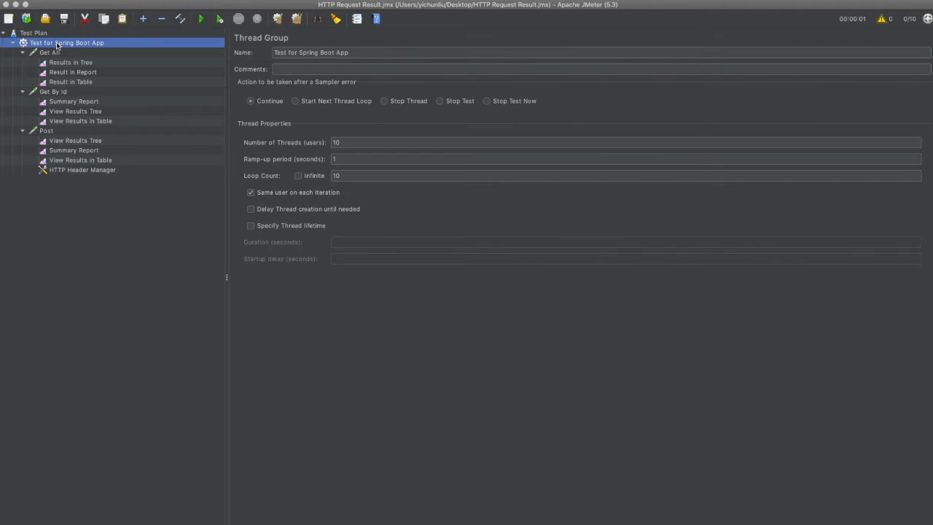
right_click(58, 44)
mouse_move(73, 49)
mouse_move(243, 51)
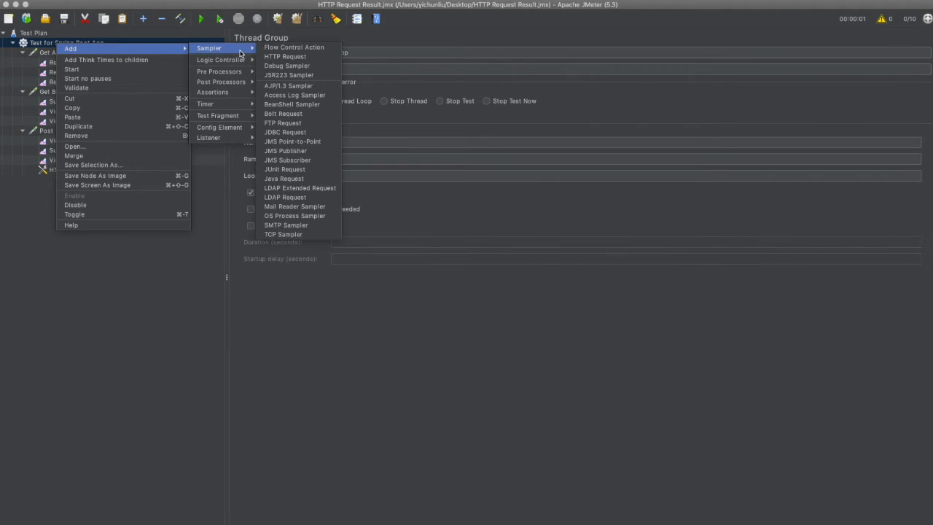
click(284, 57)
triple_click(312, 52)
text(Put)
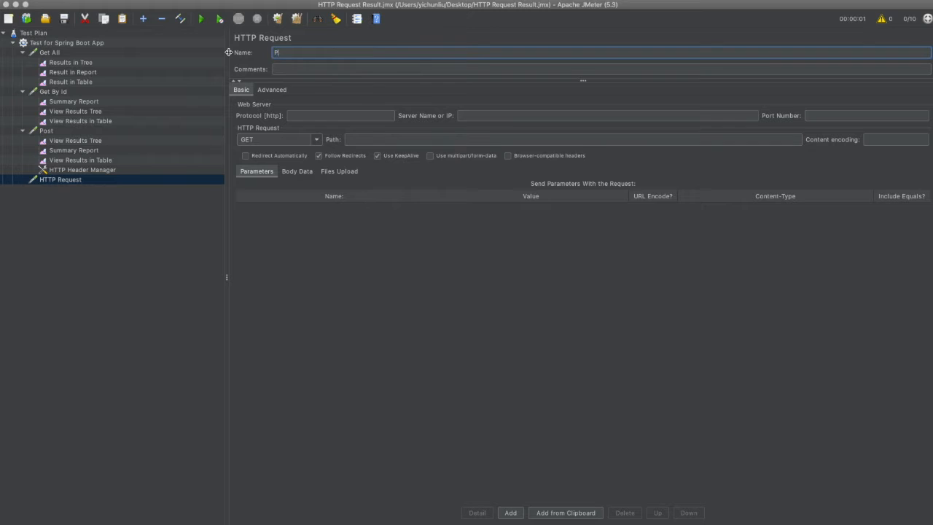
Configure the Put request with protocol http, server localhost, port 8080 and path api/employees
click(313, 115)
text(http)
key(Tab)
text(localhost)
key(Tab)
text(8080)
click(419, 142)
text(api/employees)
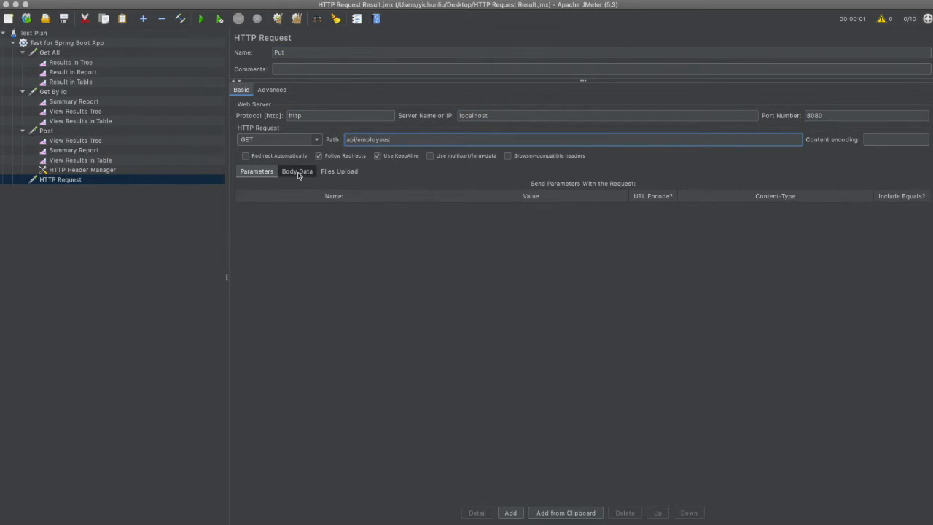
Copy the JSON body of the Post request into the body data of the Put request
click(297, 172)
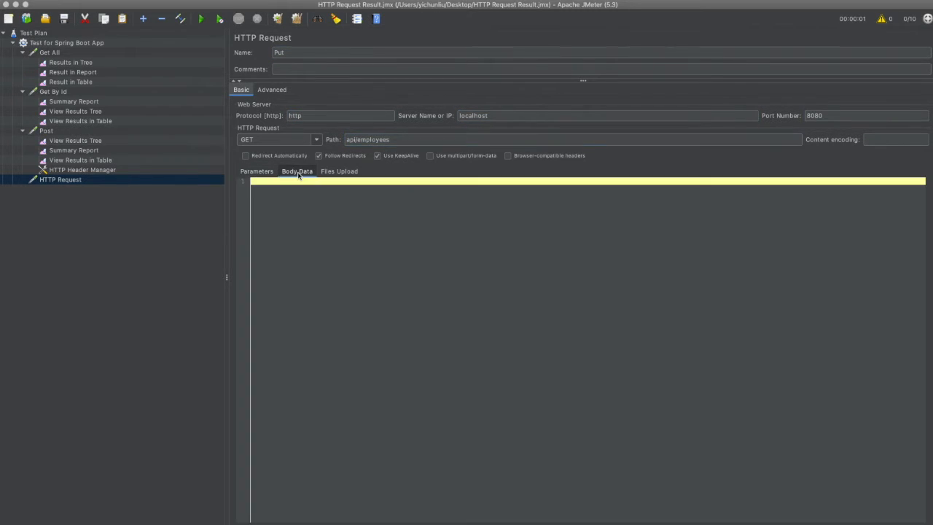
click(46, 131)
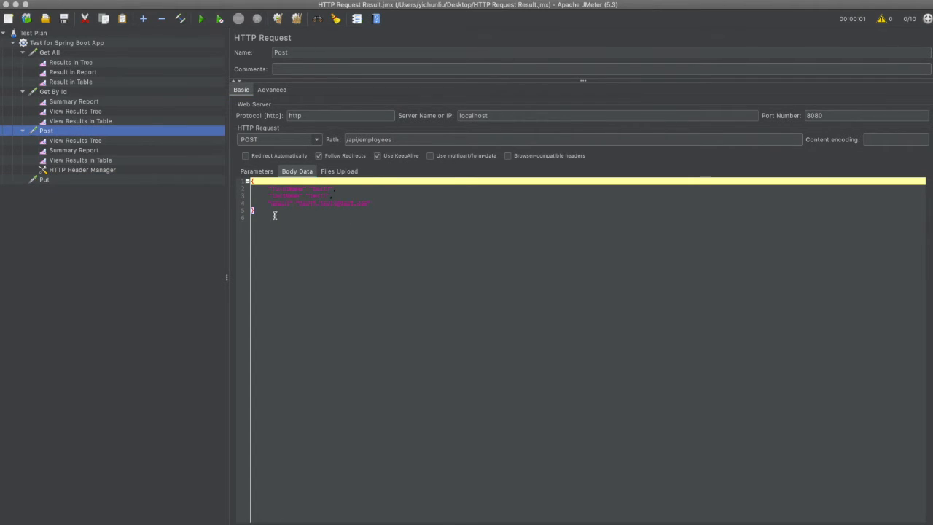
click(237, 210)
drag(237, 210, 226, 171)
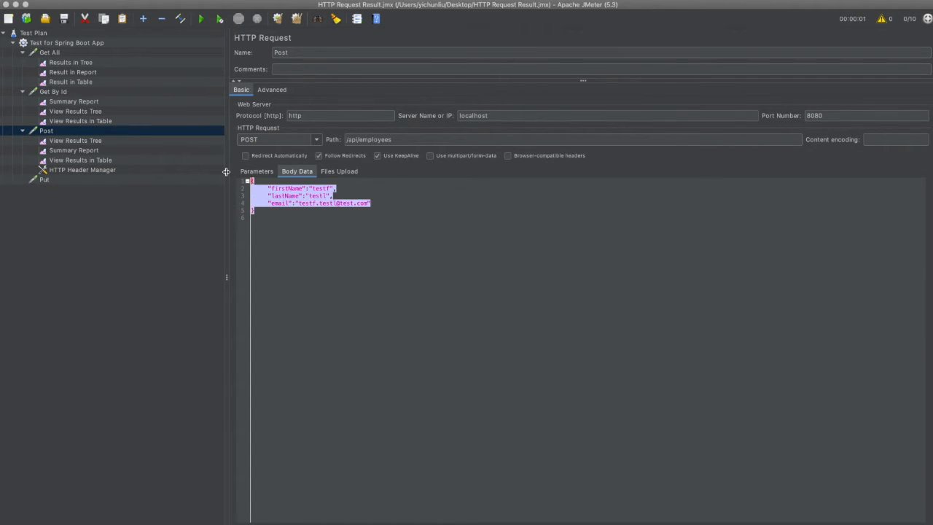
click(109, 179)
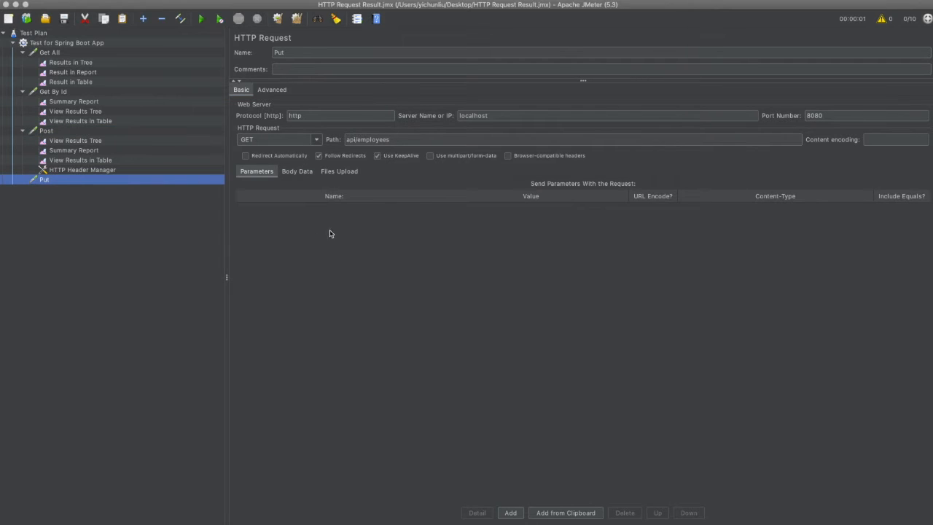
click(306, 172)
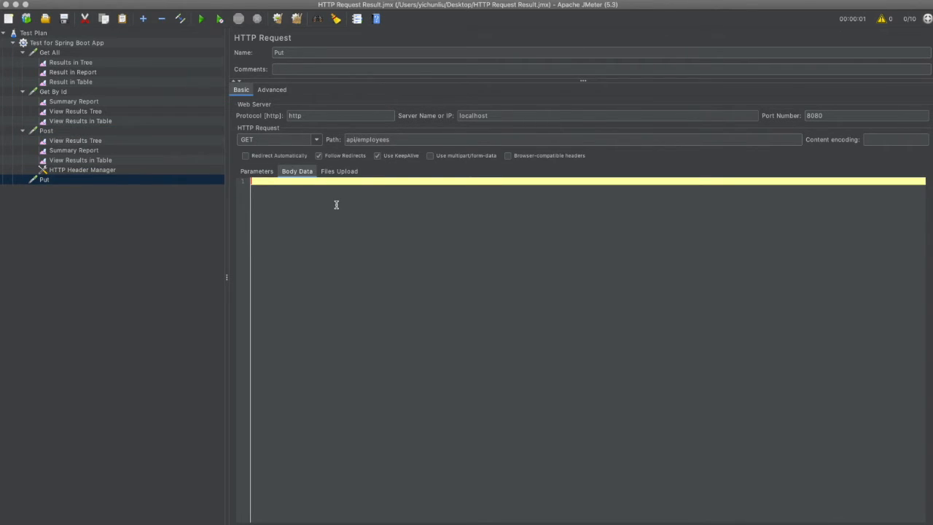
key(super+v)
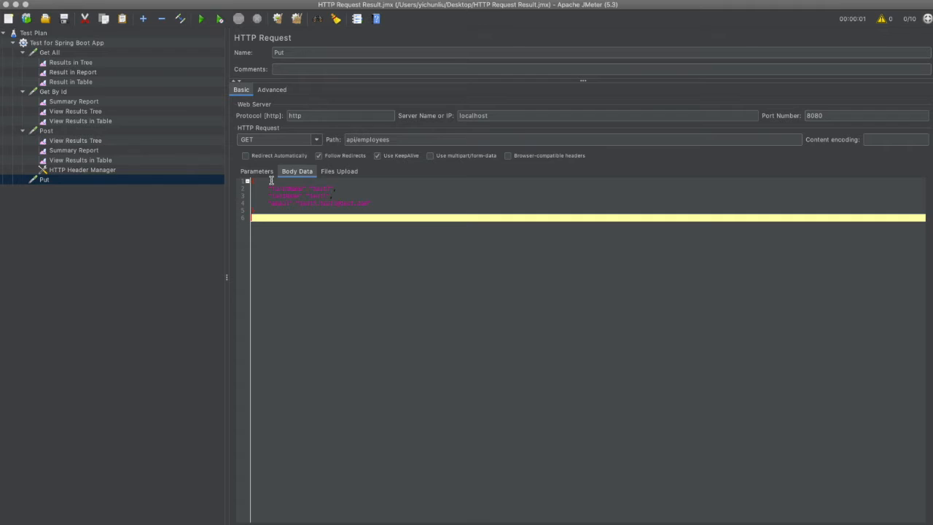
Insert an "id":16 entry as the first field of the Put request's JSON body
click(271, 180)
key(Return)
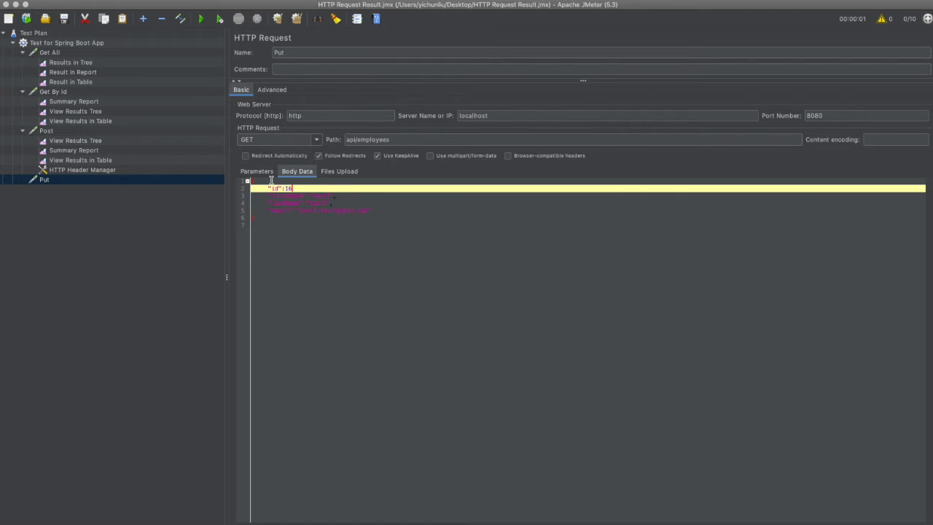
click(373, 274)
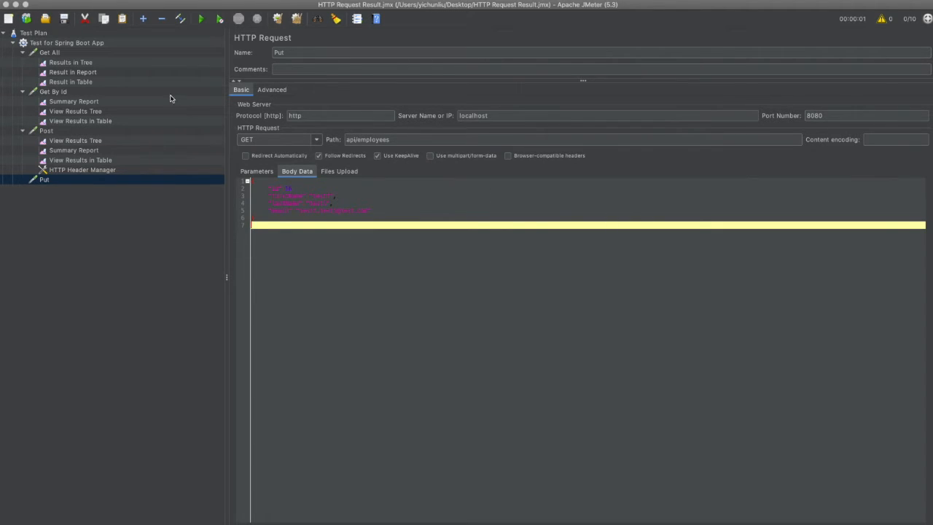
Add Summary Report, View Results Tree and View Results in Table listeners to the Put request
right_click(75, 186)
mouse_move(109, 188)
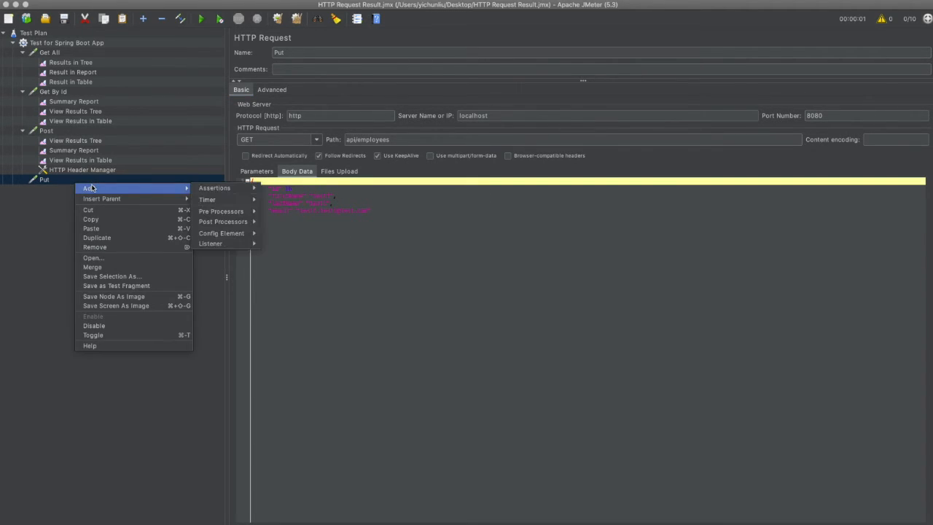
mouse_move(241, 242)
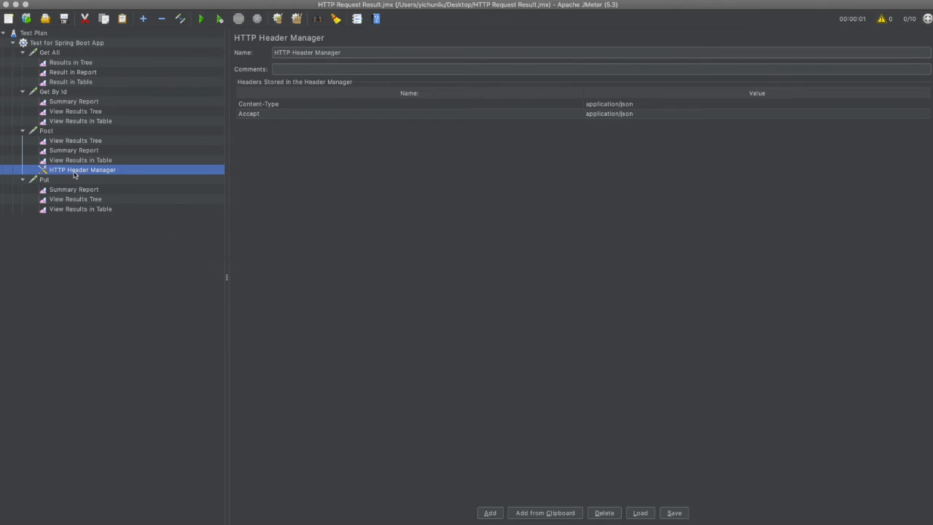
Copy the HTTP Header Manager of the Post request into the Put request
right_click(74, 175)
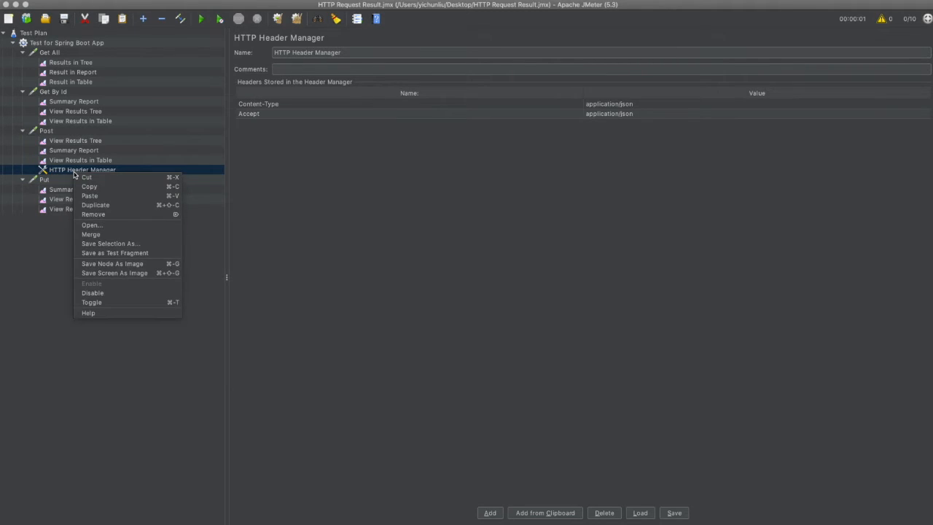
click(102, 186)
click(79, 187)
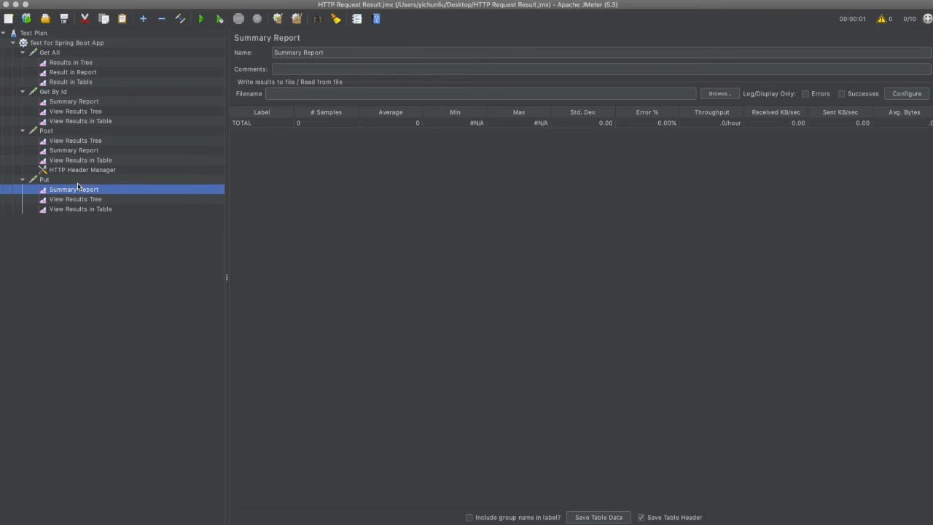
click(61, 181)
right_click(60, 180)
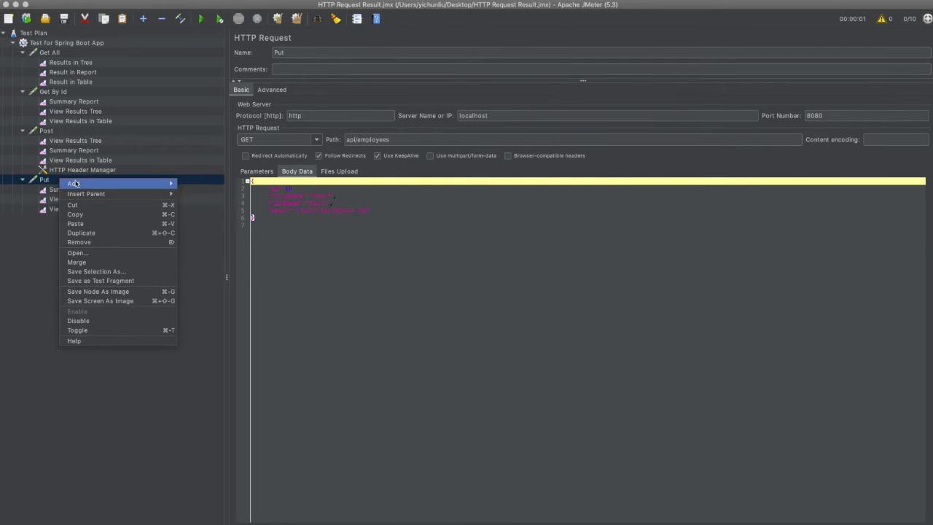
click(84, 223)
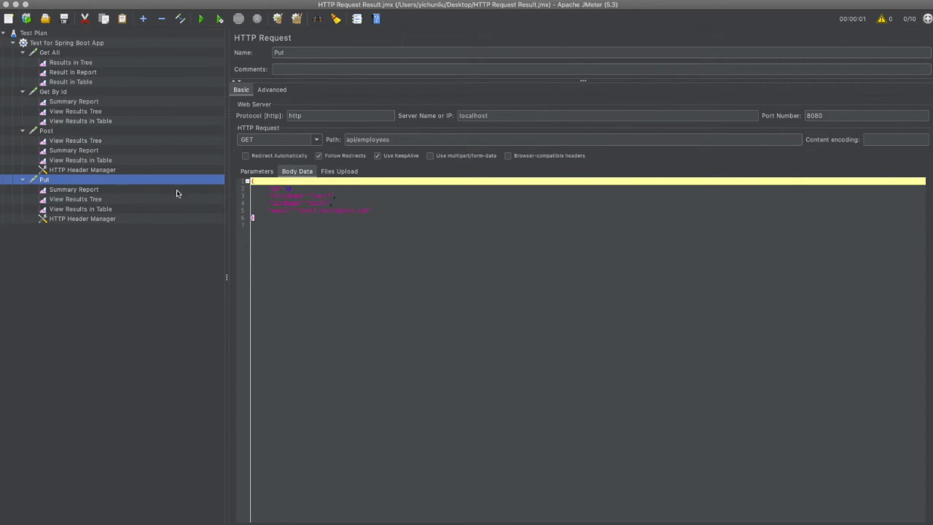
Open the Put request's Summary Report and start the test with no pauses
click(100, 189)
click(221, 19)
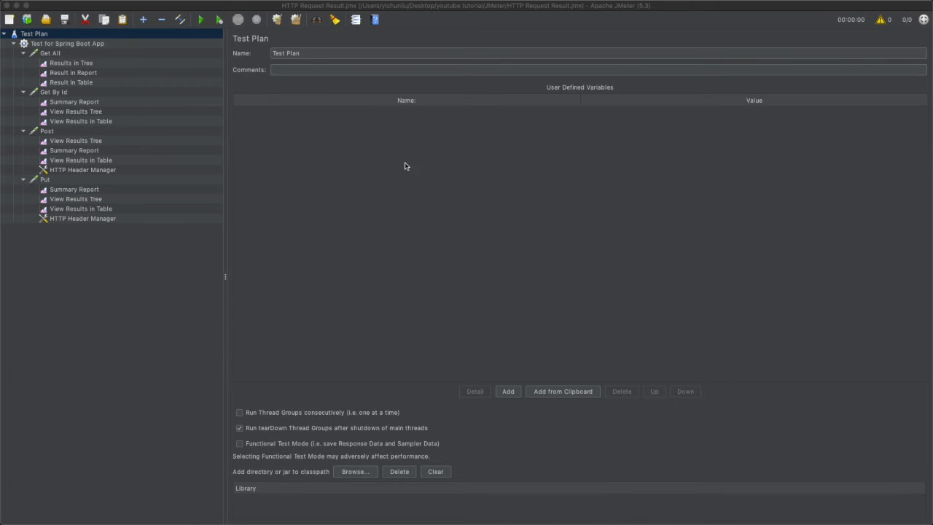
Add an HTTP Request sampler named Delete By Id to the Test for Spring Boot App thread group
click(55, 45)
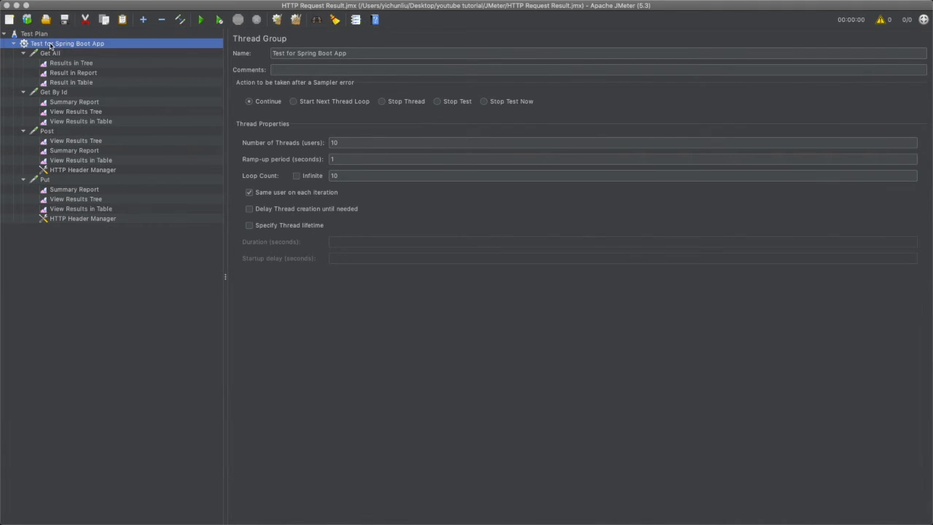
right_click(51, 44)
mouse_move(95, 48)
mouse_move(199, 51)
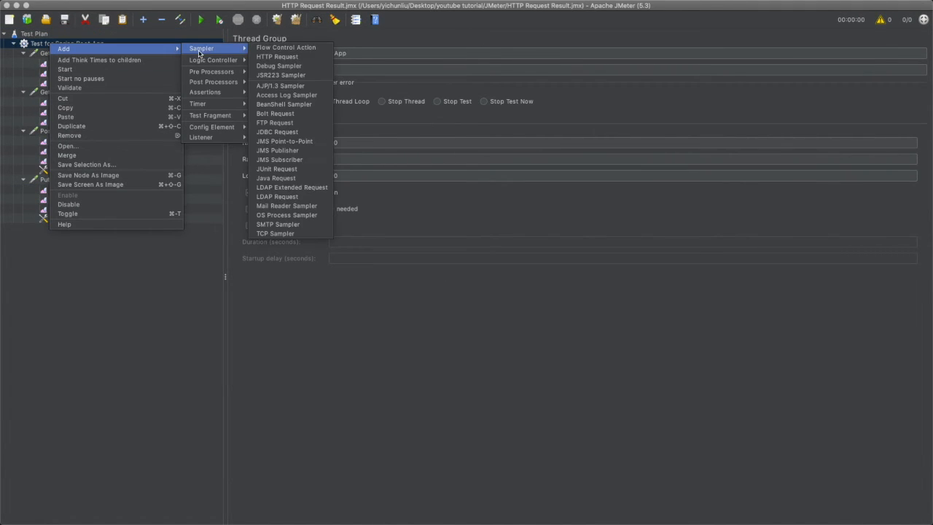
click(277, 56)
click(319, 52)
text(Delete By Id)
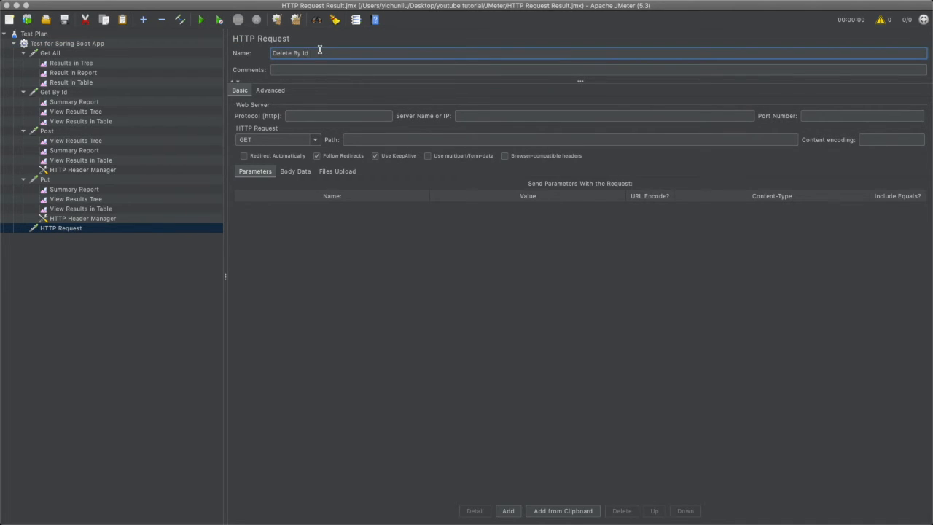
Set the Delete By Id request's protocol to http, server to localhost and port to 8080
click(323, 117)
text(http)
key(Tab)
text(localhost)
key(Tab)
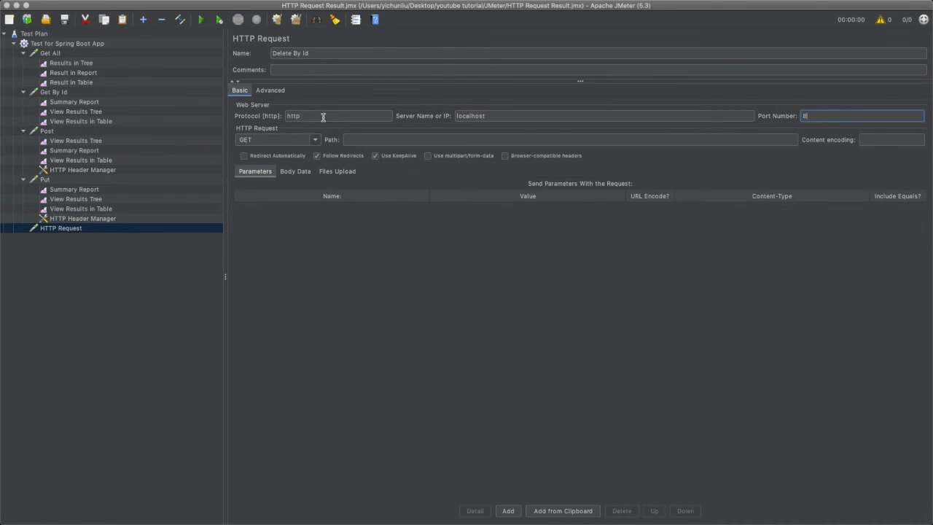
text(8080)
Set the Delete By Id request's method to DELETE and its path to /api/employee/deleteid
click(315, 140)
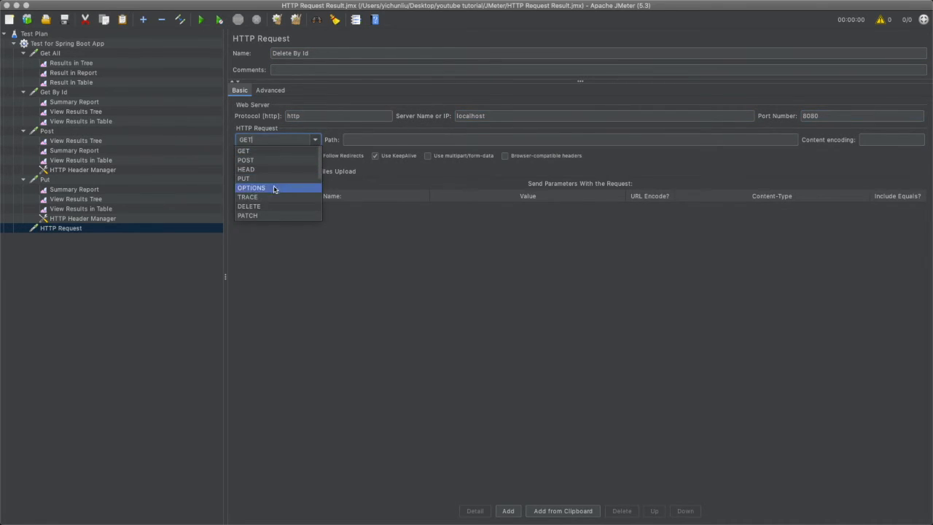
click(265, 206)
click(374, 140)
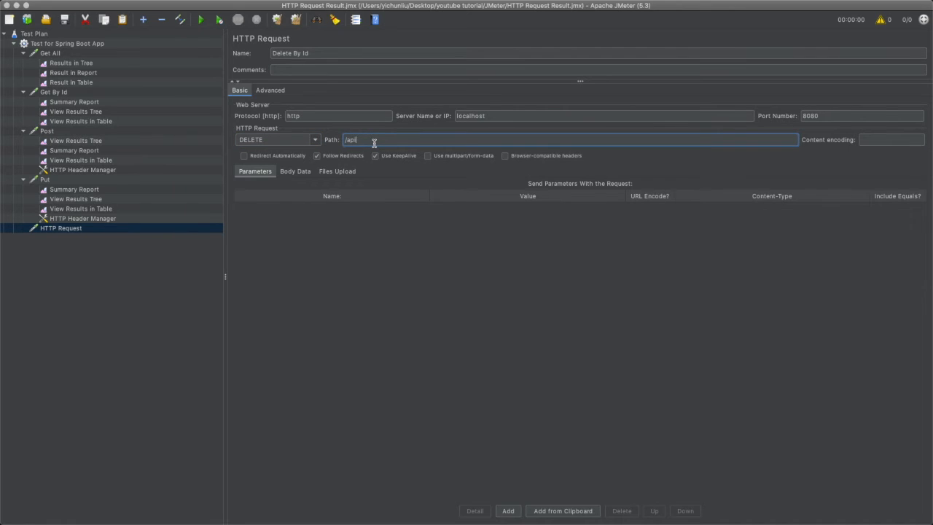
text(/api/employee/deleteid)
Add a Counter config element named "delete id" to the Delete By Id request
click(46, 229)
mouse_move(84, 235)
mouse_move(199, 239)
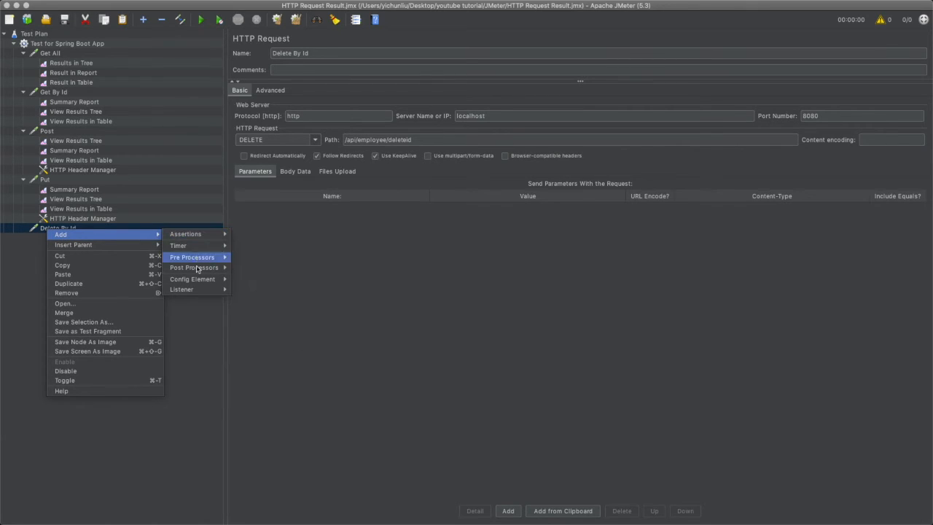
mouse_move(198, 279)
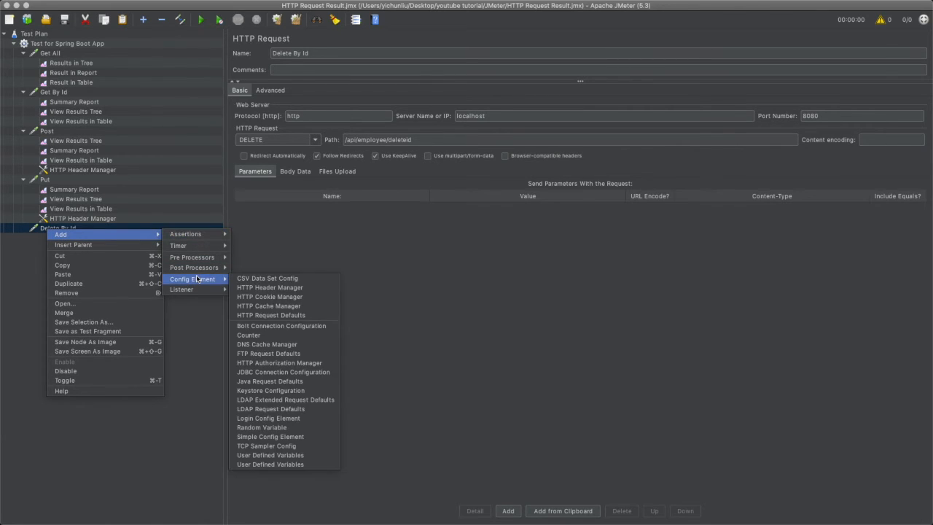
click(278, 333)
double_click(108, 71)
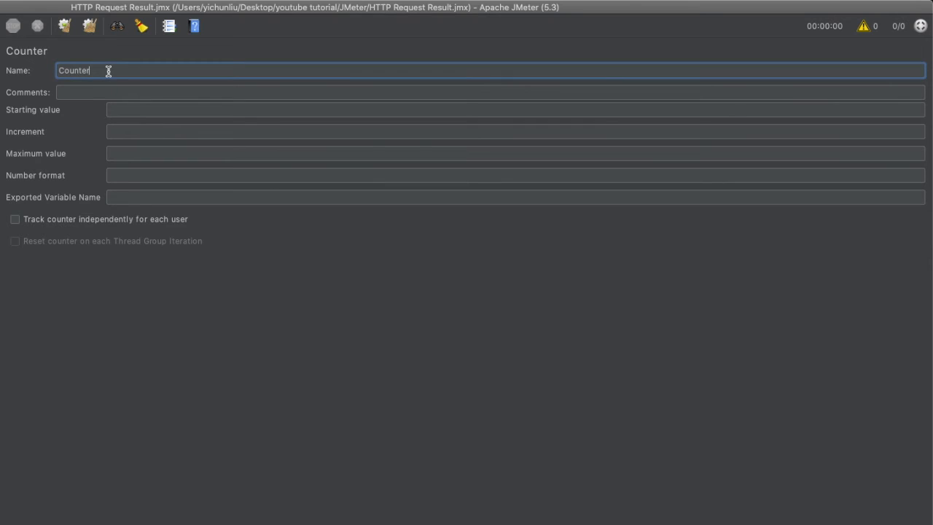
text(delete id)
Configure the counter with starting value 100, increment 1, maximum value 200 and exported variable name delete_id
click(117, 109)
text(100)
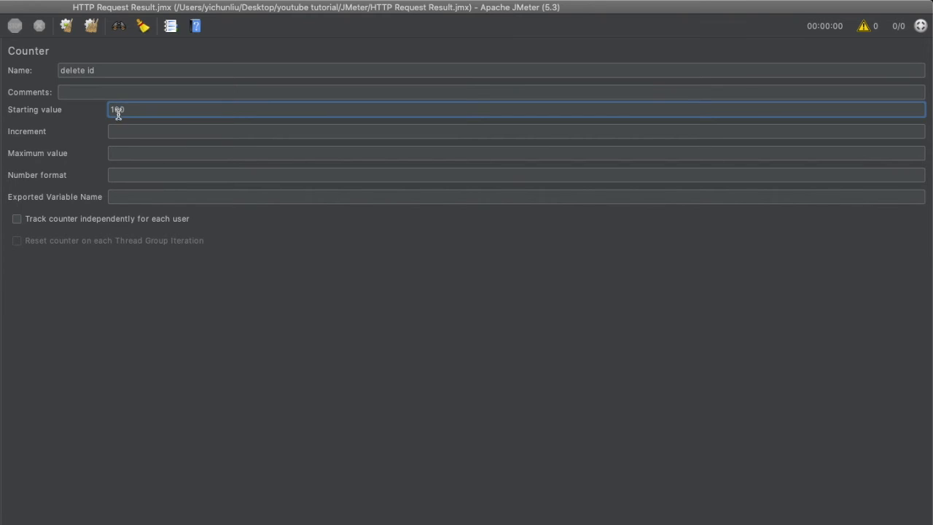
click(119, 129)
text(1)
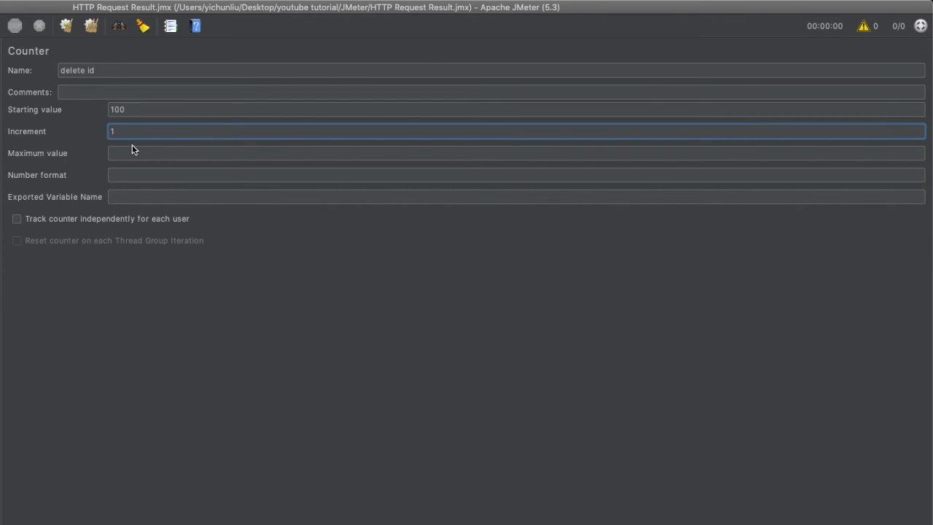
click(131, 151)
text(200)
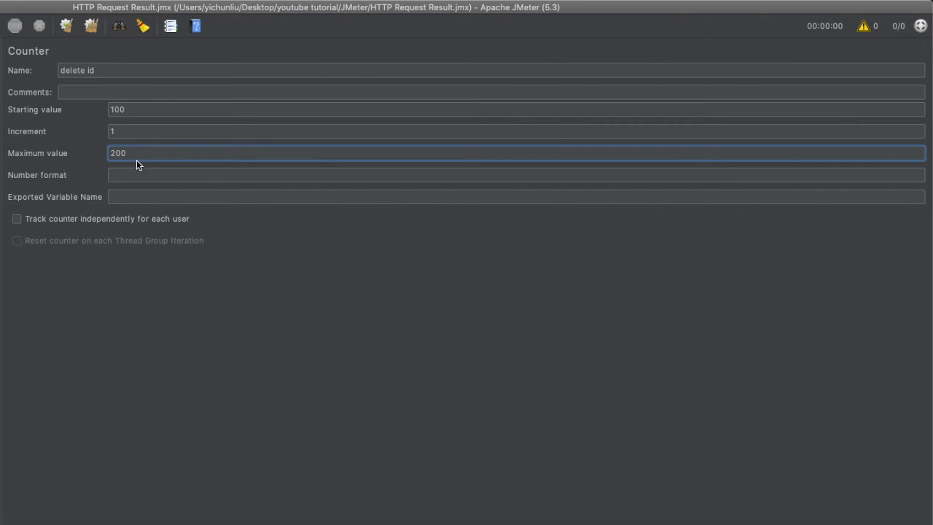
click(126, 197)
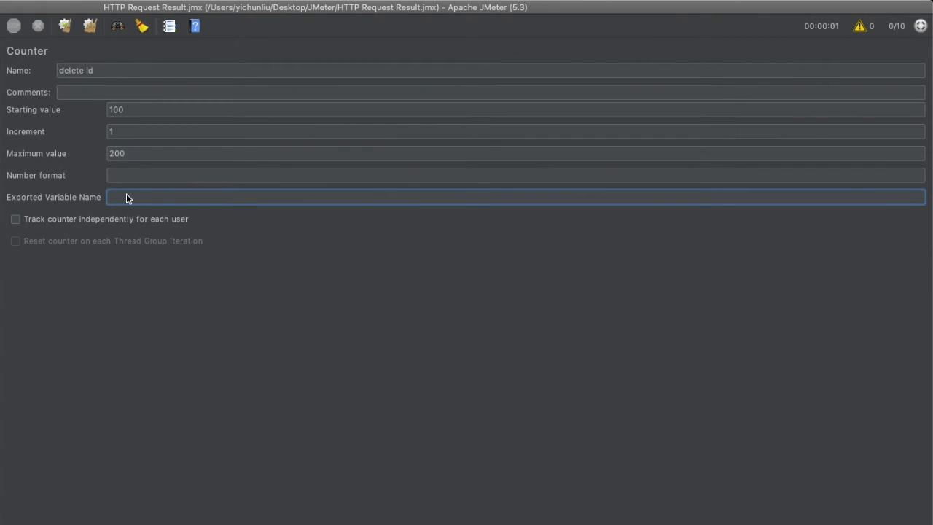
text(delete_id)
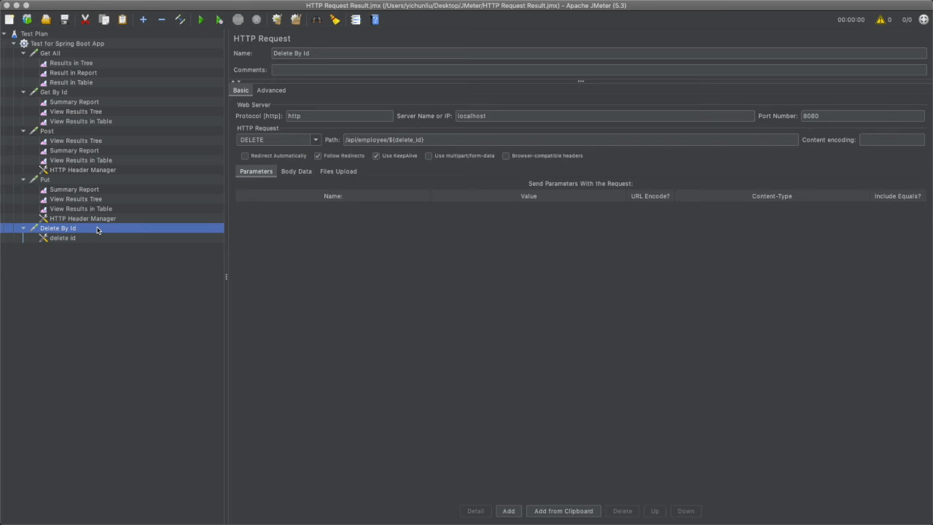
Add Summary Report and View Results Tree listeners to the Delete By Id request
right_click(110, 230)
mouse_move(109, 231)
mouse_move(248, 291)
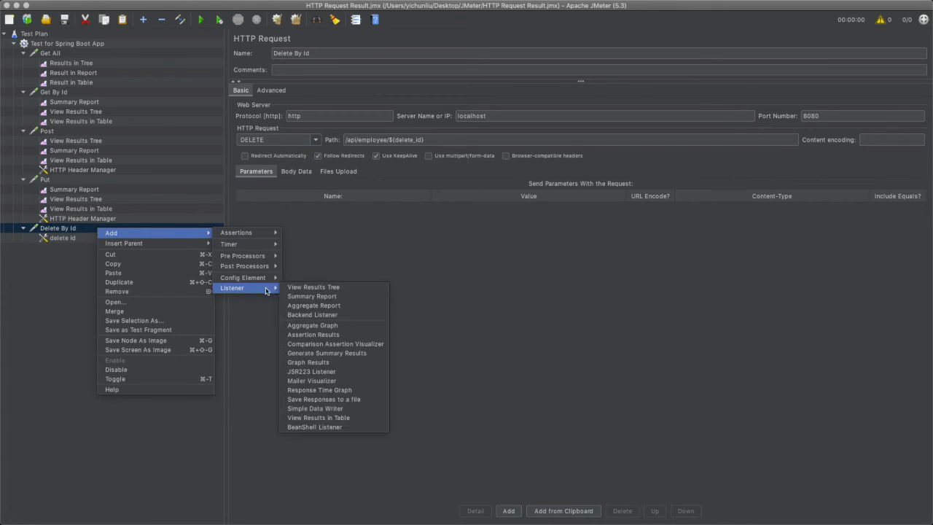
click(340, 299)
click(65, 231)
right_click(65, 230)
mouse_move(73, 233)
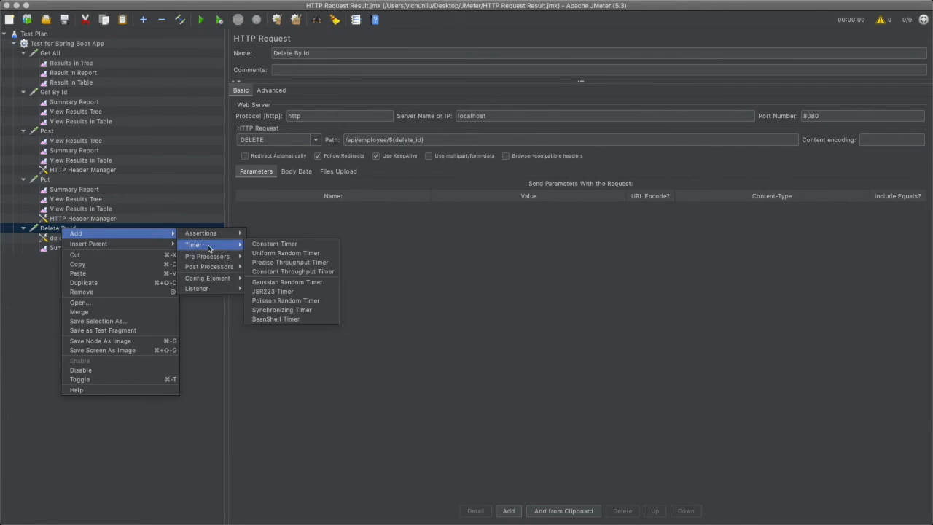
mouse_move(216, 290)
click(278, 288)
Re-enter the counter variable in the Delete By Id path so it reads /api/employee/${delete_id}
click(57, 228)
click(442, 138)
key(BackSpace)
key(BackSpace)
key(BackSpace)
key(BackSpace)
key(BackSpace)
key(BackSpace)
key(BackSpace)
key(BackSpace)
key(BackSpace)
key(BackSpace)
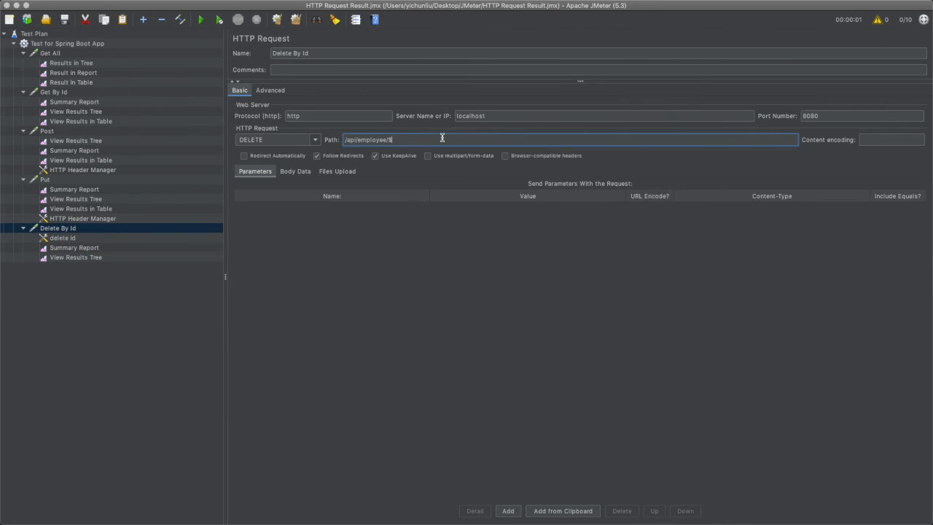
text(delete_id})
Run the test from Delete By Id's Summary Report and inspect the first sample in its View Results Tree
click(75, 249)
click(202, 20)
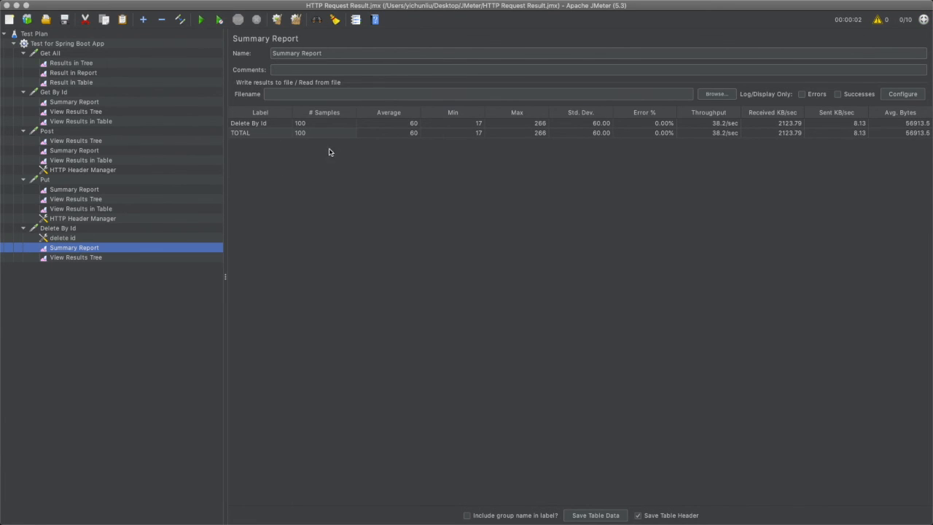
click(94, 258)
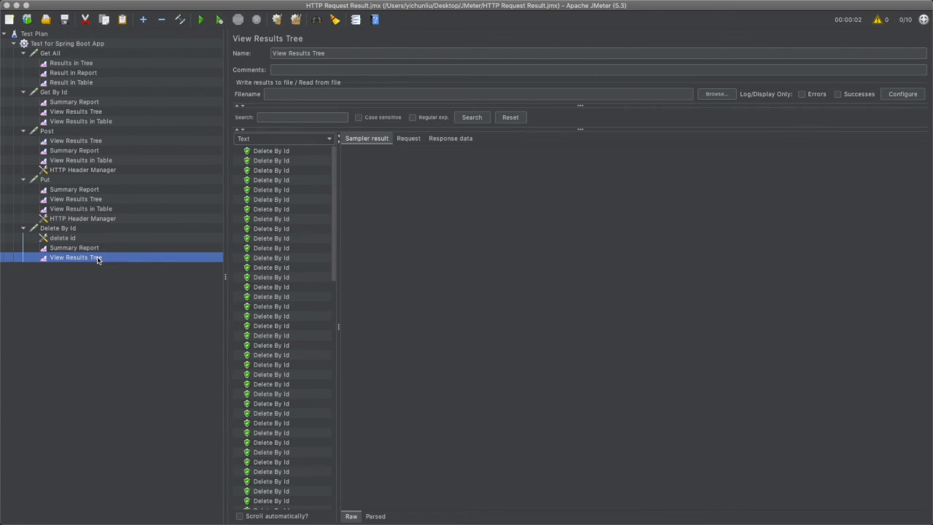
click(279, 153)
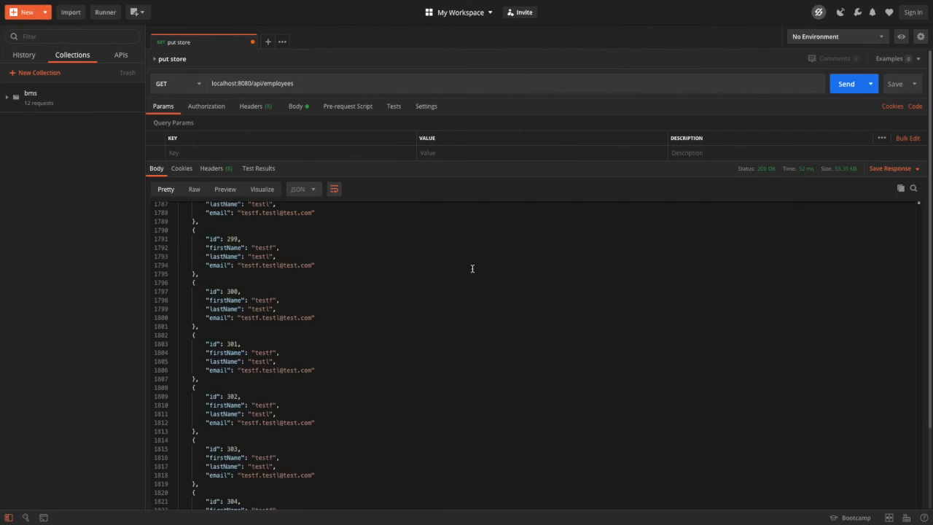
Switch to Postman and examine the localhost:8080/api/employees response, highlighting the id 99 and id 200 entries
scroll(472, 268, up, 20)
scroll(472, 268, down, 20)
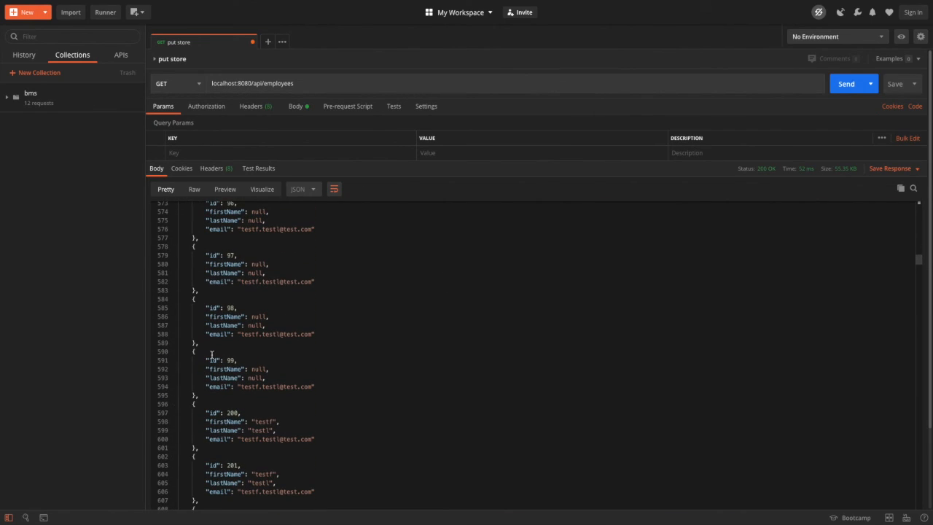
drag(206, 360, 239, 361)
drag(207, 412, 243, 413)
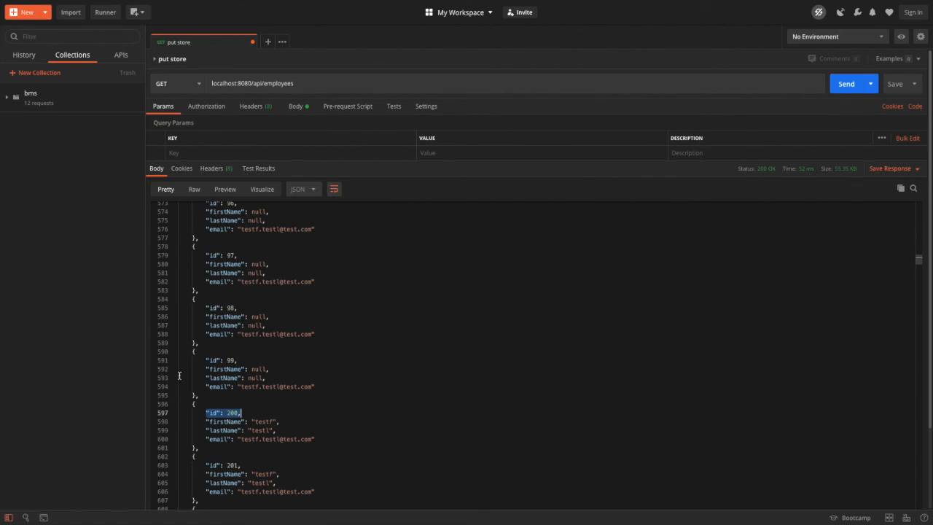